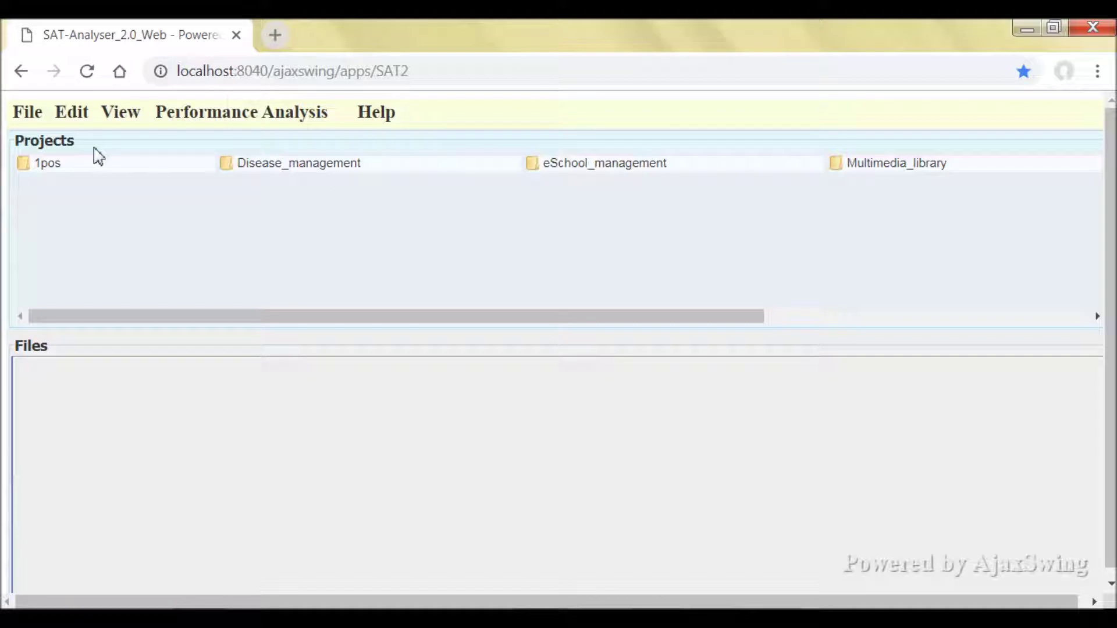
Step: Bring up the new traceability project form and move it to the page centre
{"action": "left_click", "coordinate": [31, 116]}
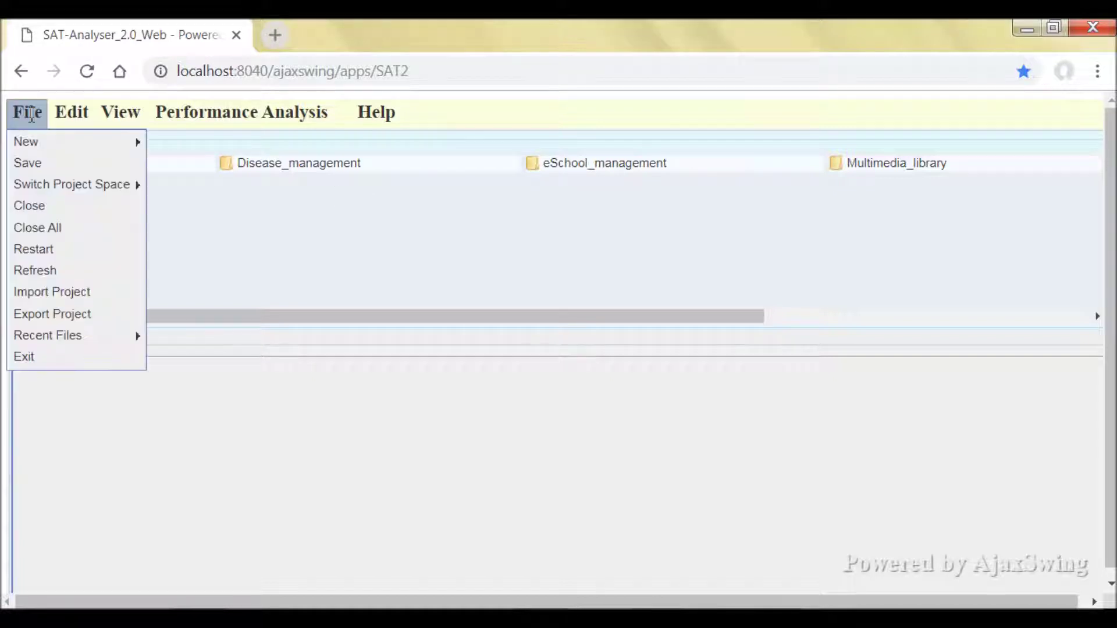
{"action": "mouse_move", "coordinate": [88, 142]}
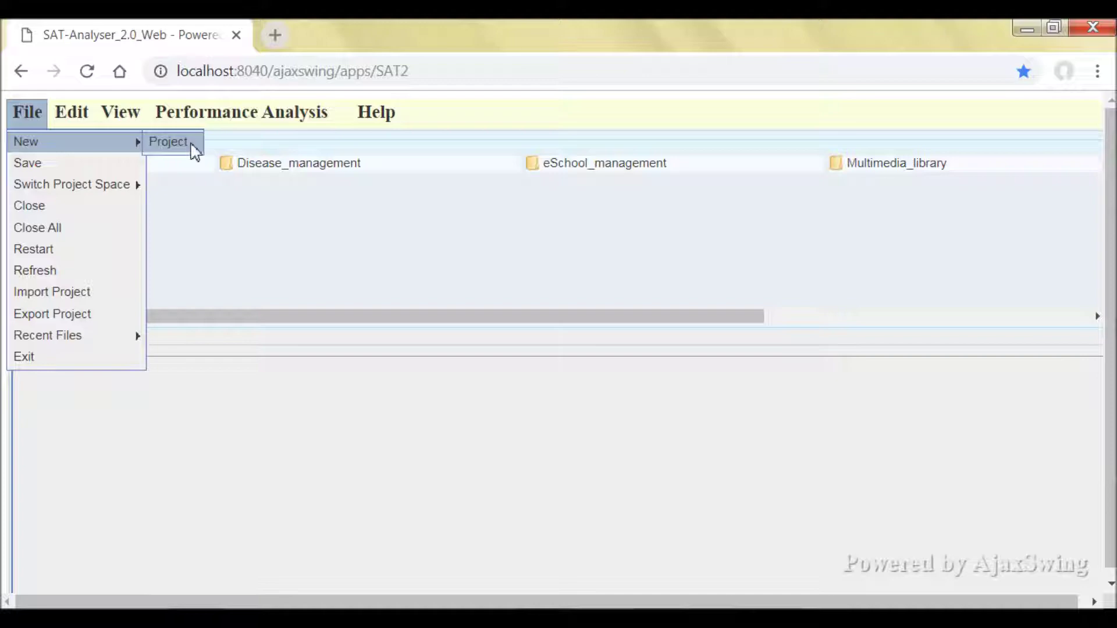
{"action": "left_click", "coordinate": [194, 149]}
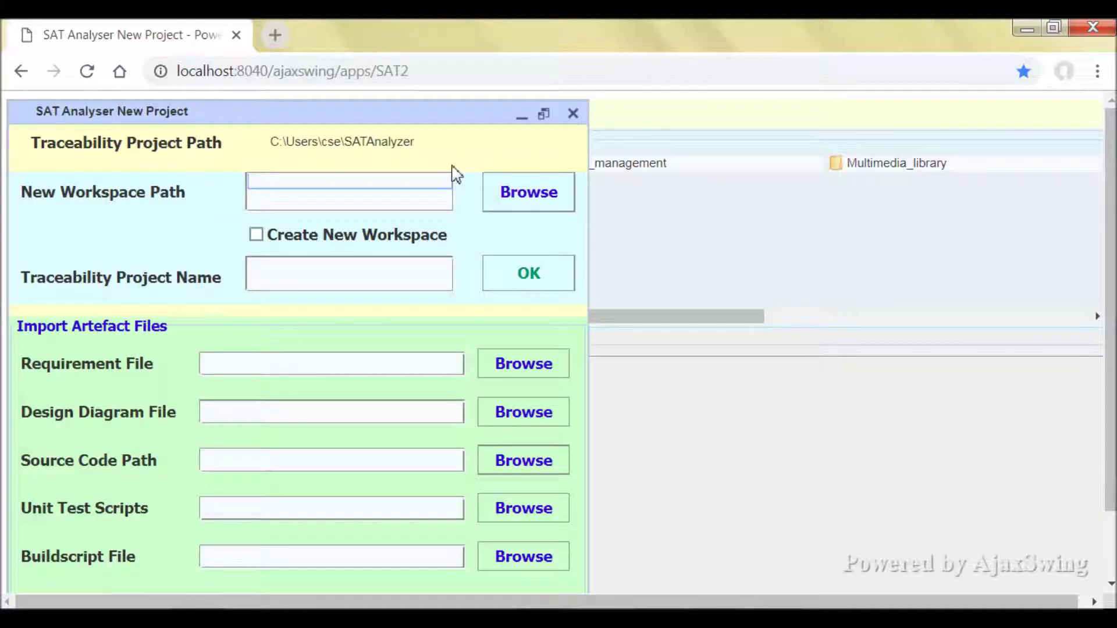
{"action": "left_click_drag", "start_coordinate": [424, 117], "coordinate": [564, 40]}
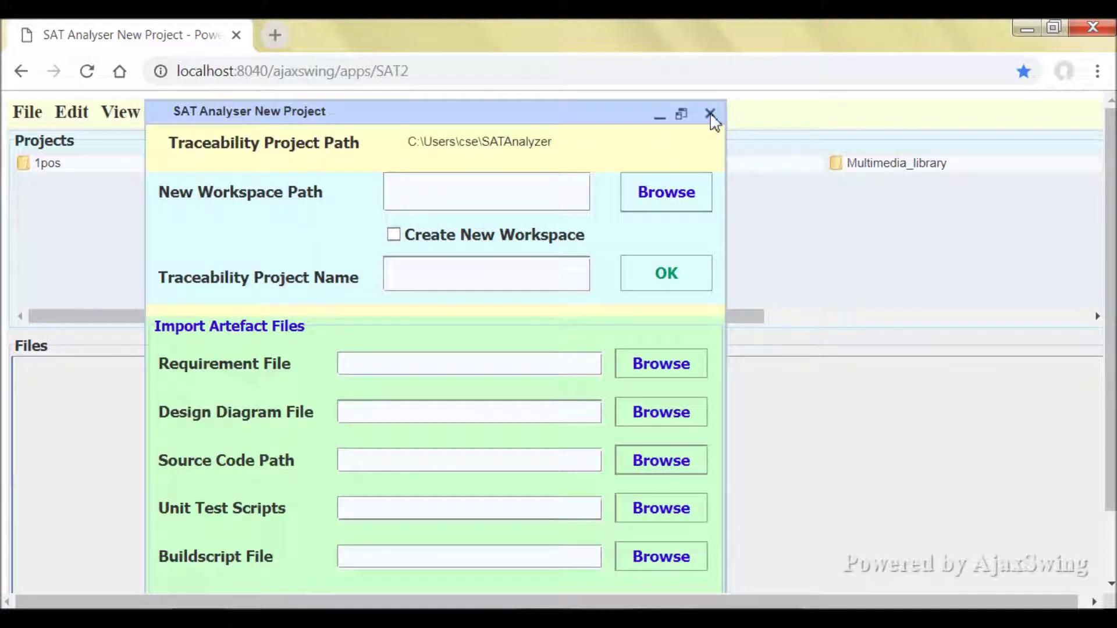
Step: Try the new-workspace option and location browser, then cancel the form without creating a project
{"action": "left_click", "coordinate": [394, 235]}
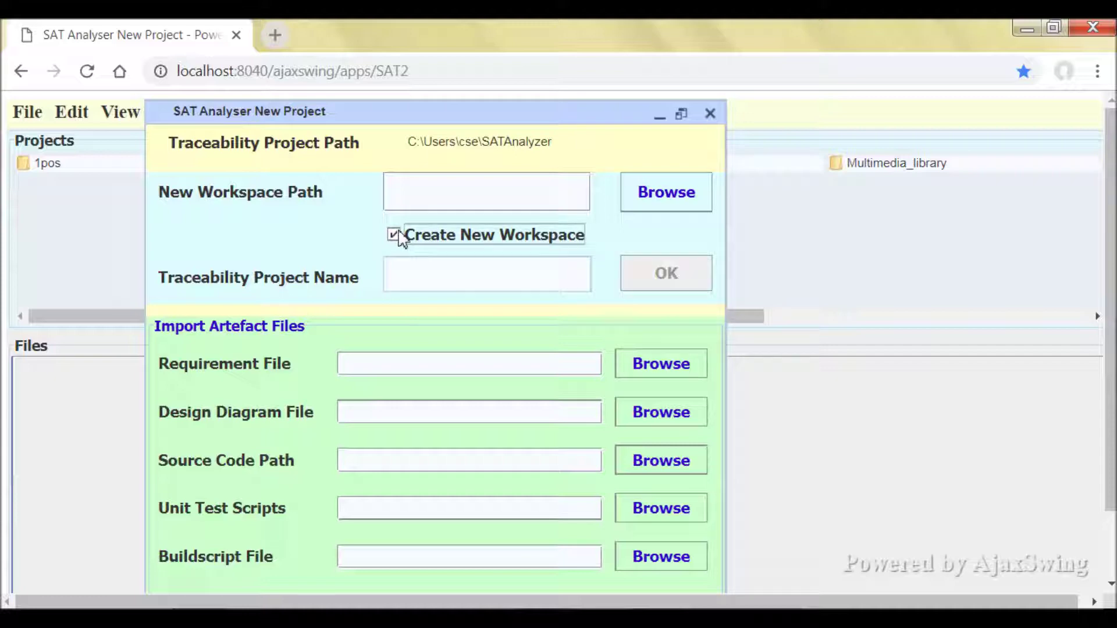
{"action": "left_click", "coordinate": [669, 196]}
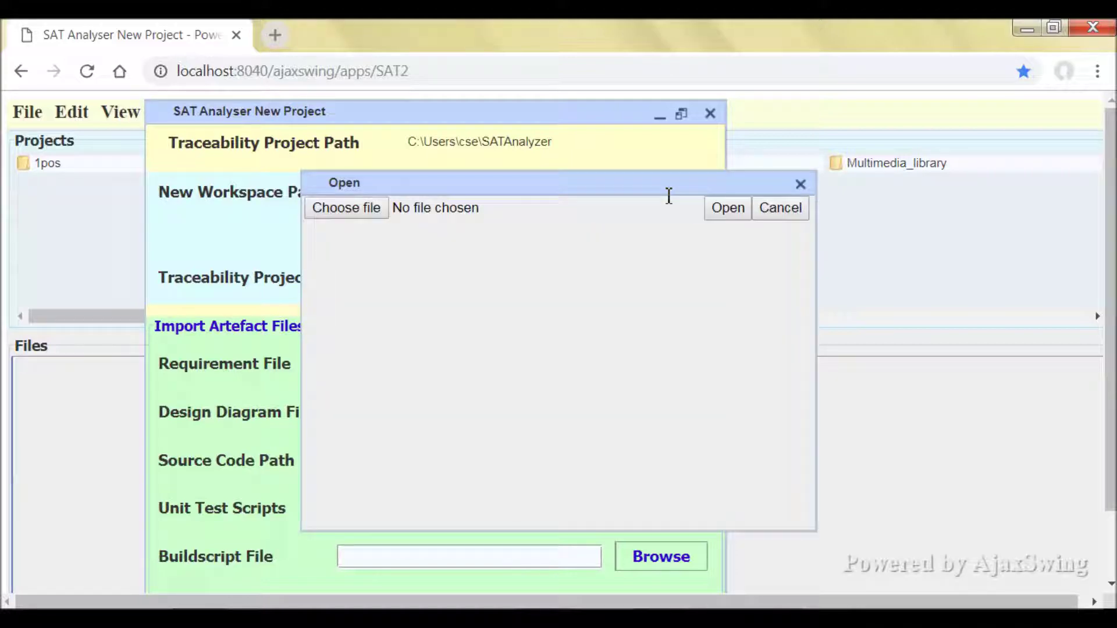
{"action": "left_click", "coordinate": [801, 185]}
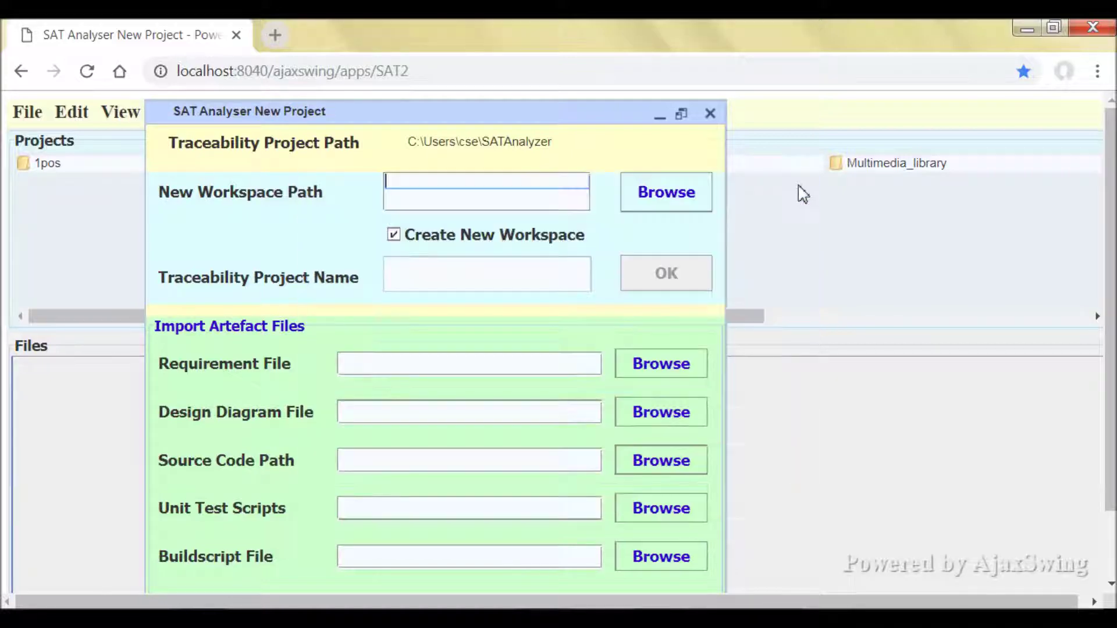
{"action": "left_click", "coordinate": [409, 235]}
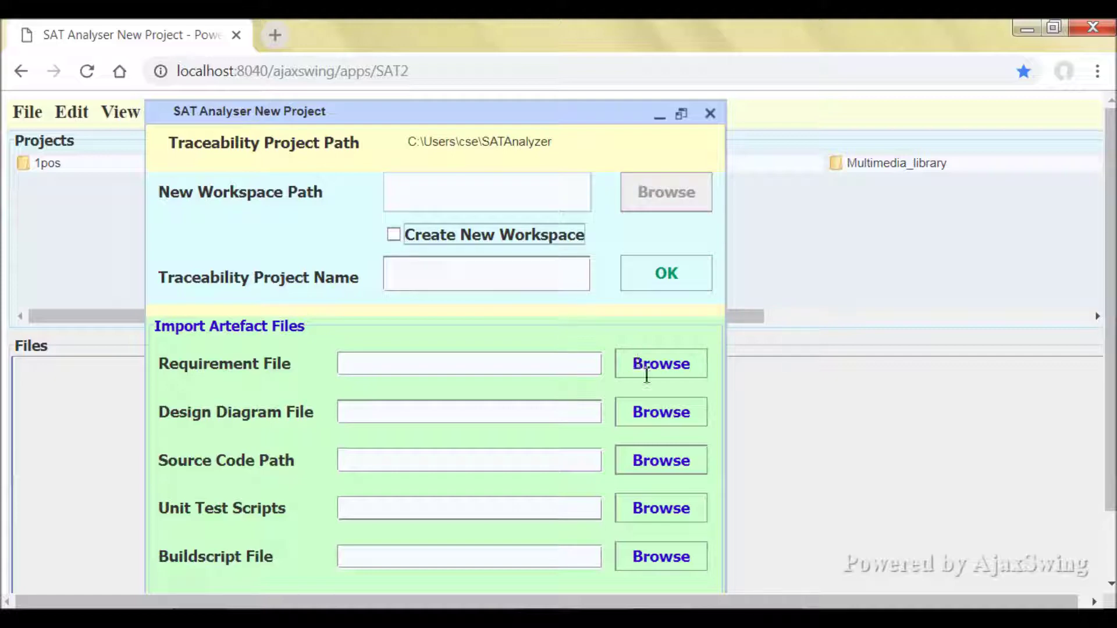
{"action": "left_click", "coordinate": [710, 114]}
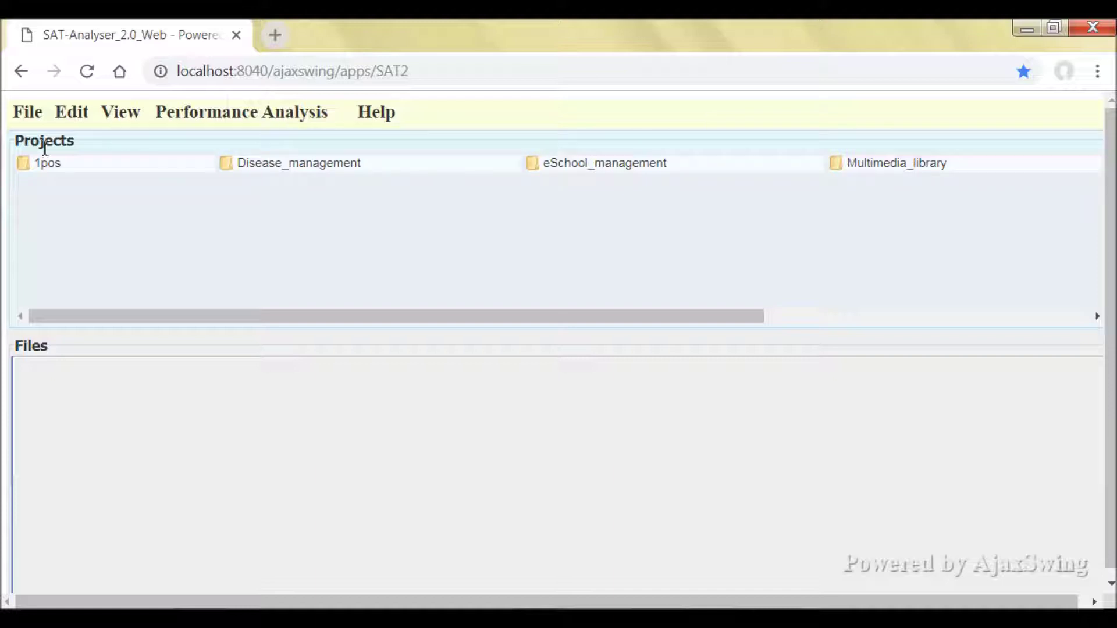
Step: Open pom.xml from the Disease_management project's file tree
{"action": "left_click", "coordinate": [37, 162]}
{"action": "left_click", "coordinate": [326, 162]}
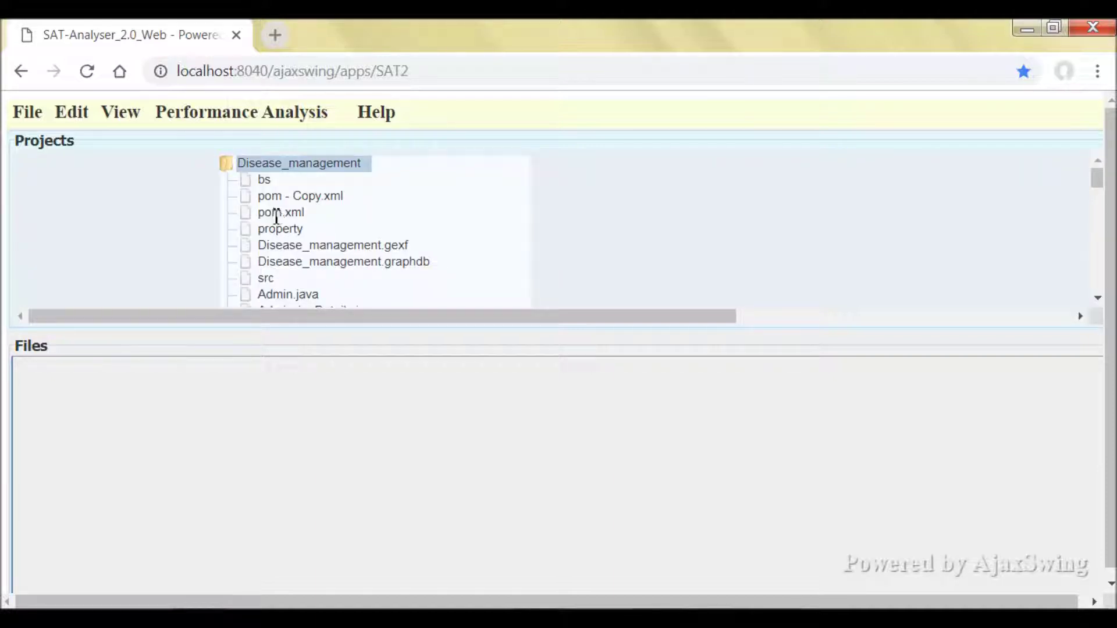
{"action": "left_click", "coordinate": [276, 220]}
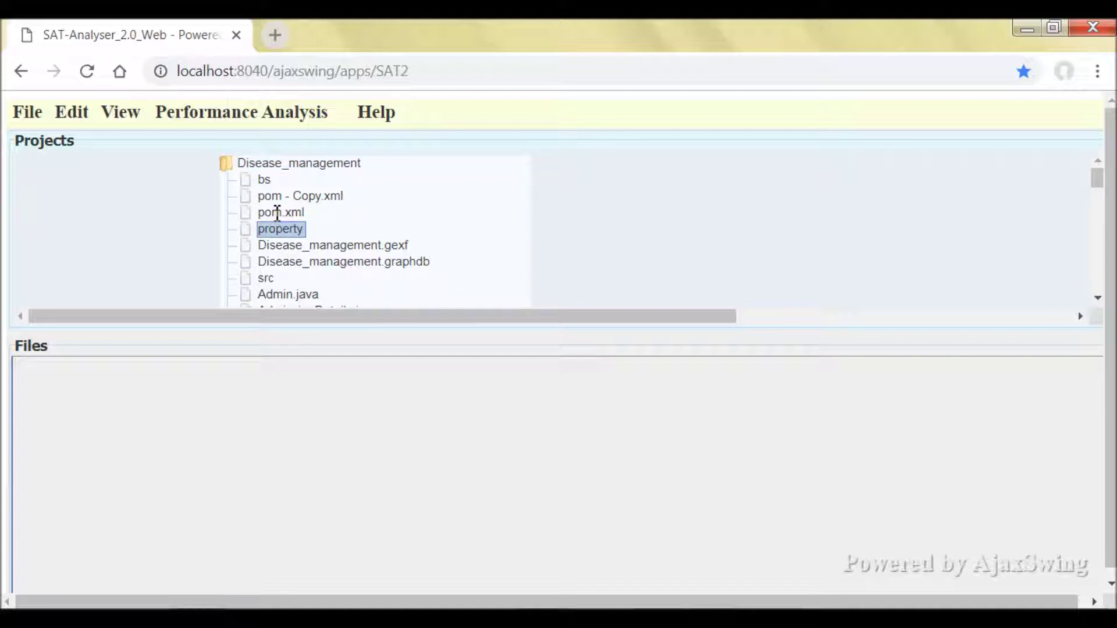
{"action": "left_click", "coordinate": [277, 213]}
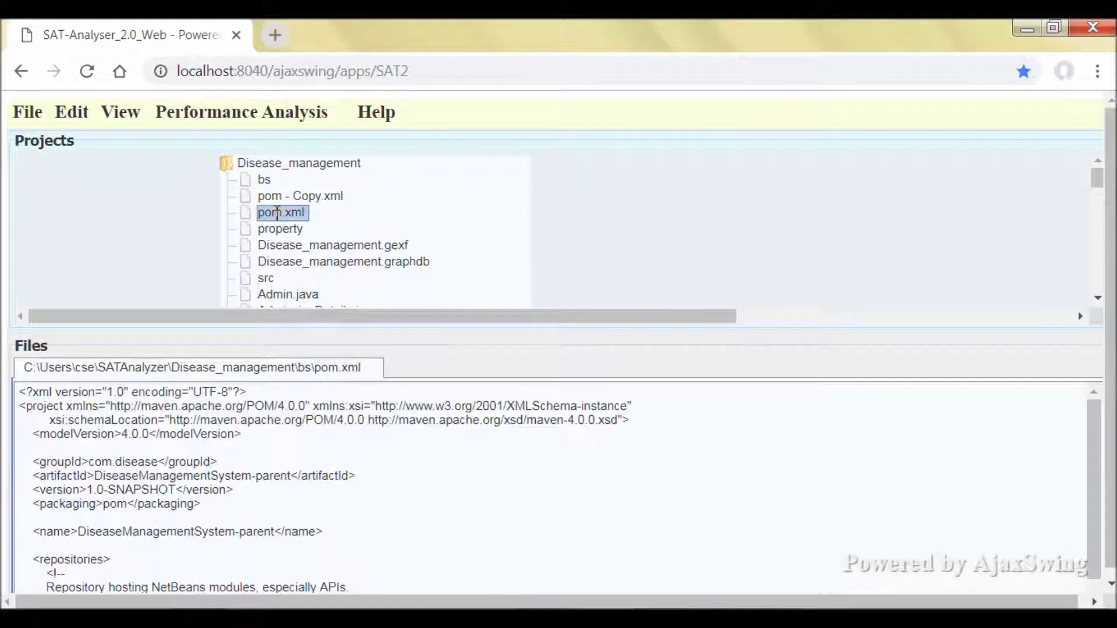
Step: Scroll through the DiseaseManagementSystem-parent Maven configuration in pom.xml
{"action": "left_click", "coordinate": [298, 486]}
{"action": "scroll", "coordinate": [299, 485], "scroll_direction": "down", "scroll_amount": 3}
{"action": "scroll", "coordinate": [298, 485], "scroll_direction": "down", "scroll_amount": 10}
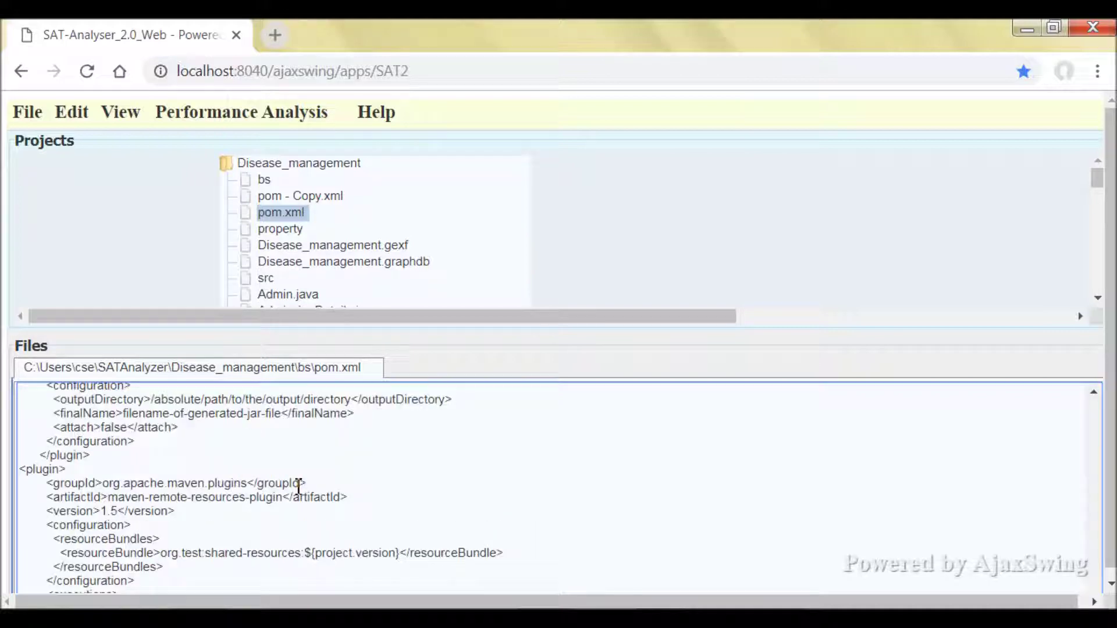
{"action": "scroll", "coordinate": [299, 486], "scroll_direction": "up", "scroll_amount": 15}
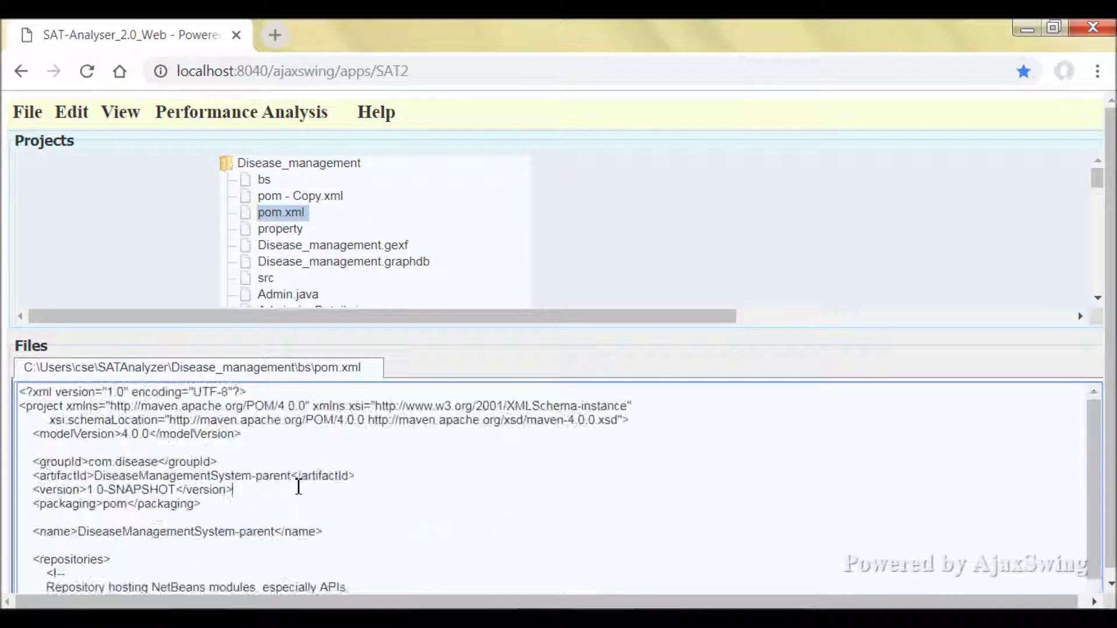
Step: Collapse the Disease_management file list and bring up its actions menu
{"action": "left_click", "coordinate": [232, 165]}
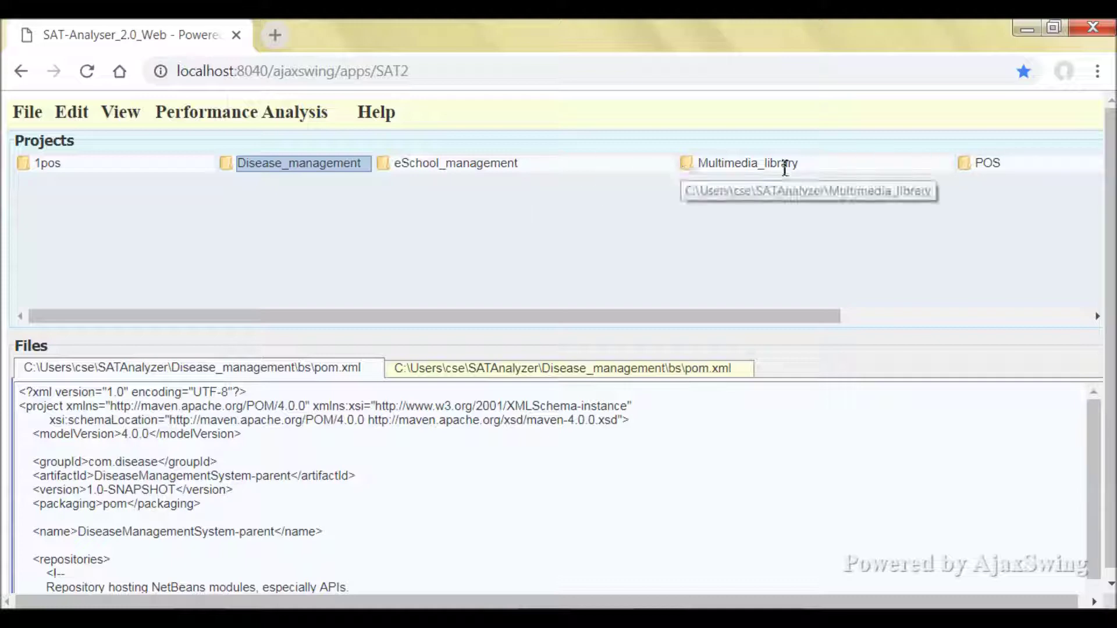
{"action": "mouse_move", "coordinate": [800, 322]}
{"action": "left_mouse_down"}
{"action": "mouse_move", "coordinate": [1073, 326]}
{"action": "mouse_move", "coordinate": [788, 332]}
{"action": "left_mouse_up"}
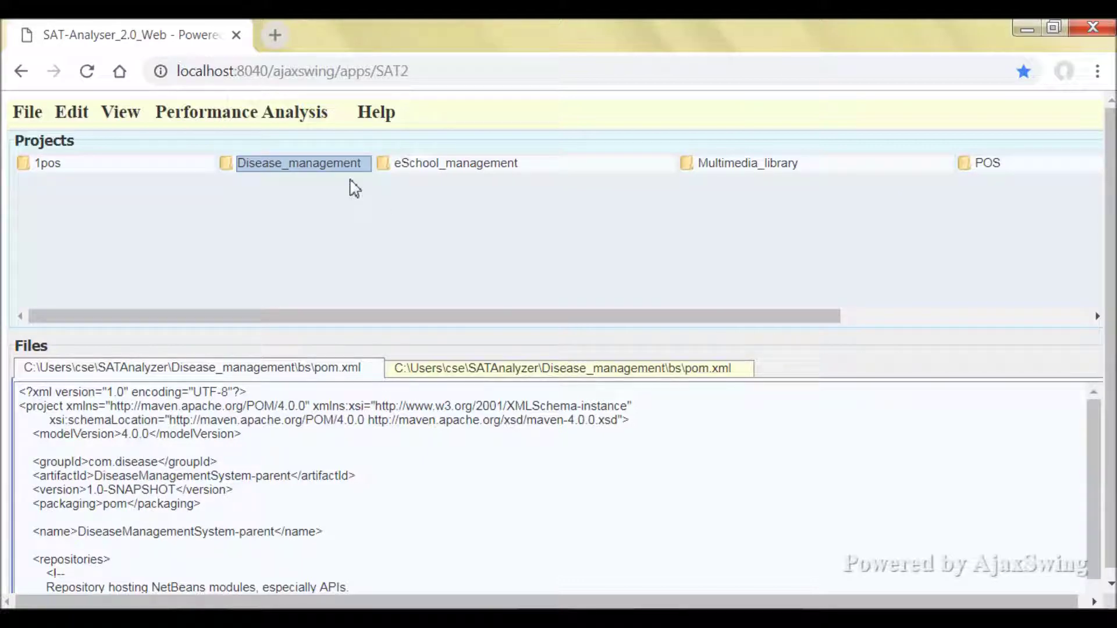
{"action": "right_click", "coordinate": [344, 165]}
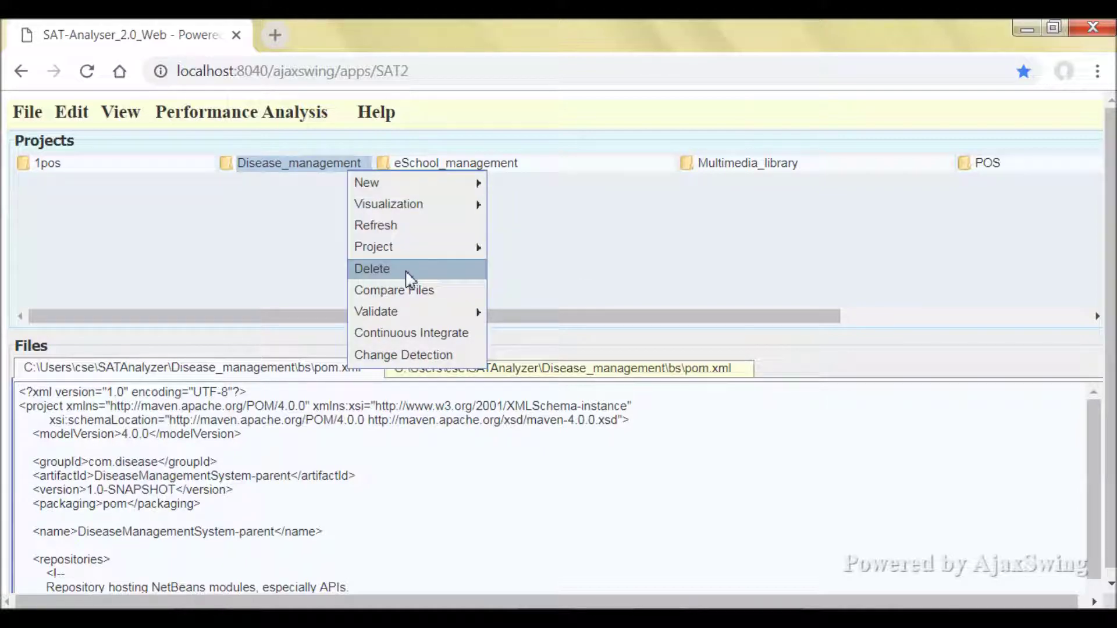
{"action": "mouse_move", "coordinate": [421, 315]}
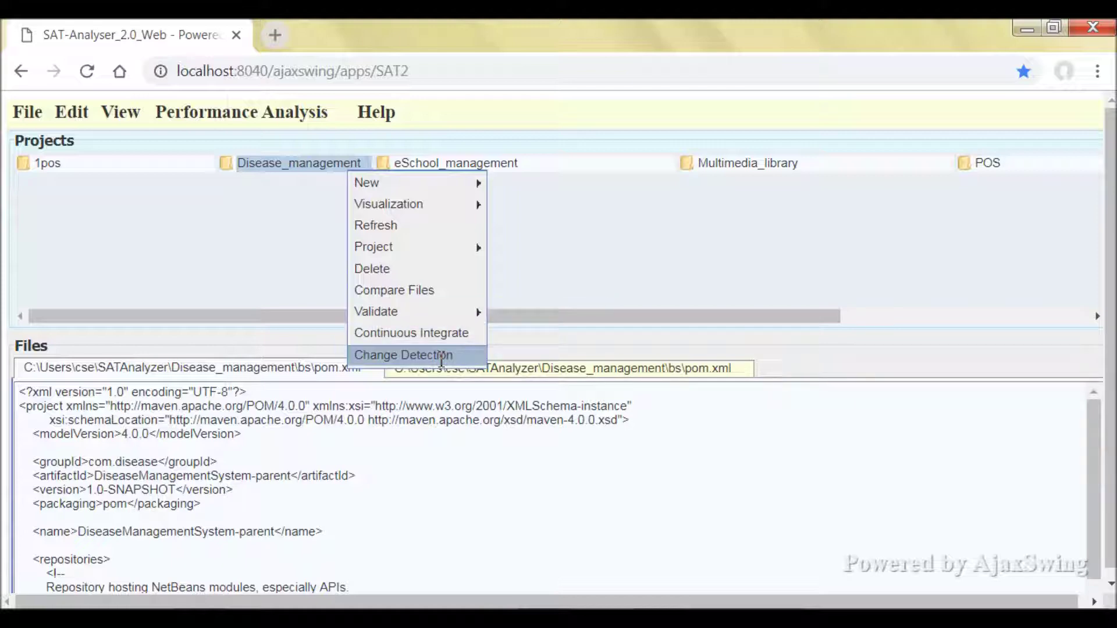
{"action": "left_click", "coordinate": [441, 356]}
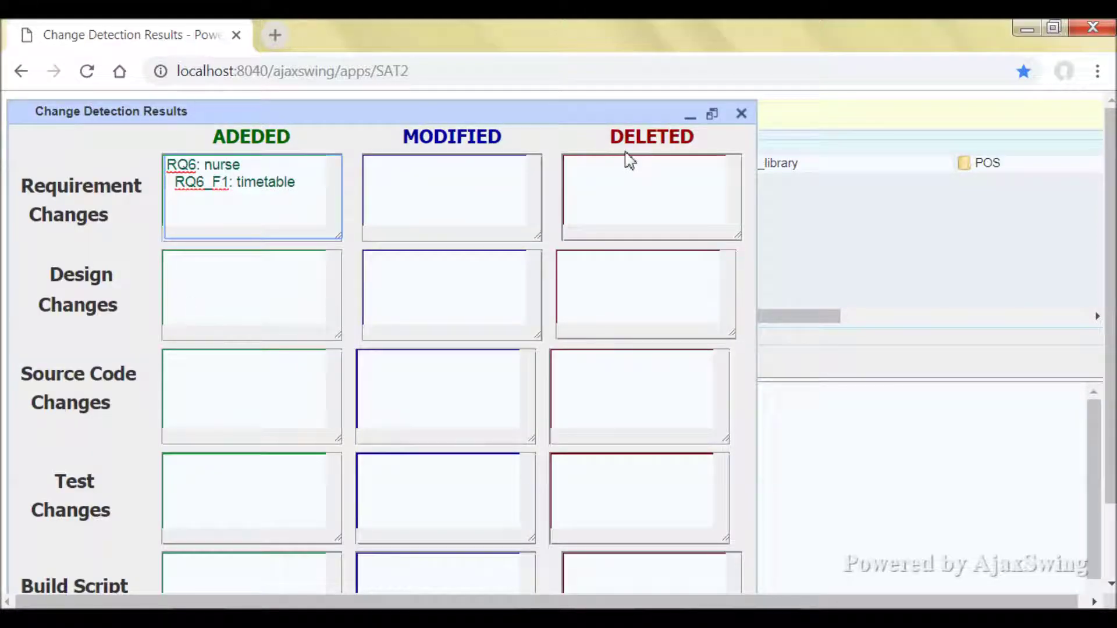
{"action": "mouse_move", "coordinate": [624, 122]}
{"action": "left_mouse_down"}
{"action": "mouse_move", "coordinate": [631, 20]}
{"action": "mouse_move", "coordinate": [633, 121]}
{"action": "left_mouse_up"}
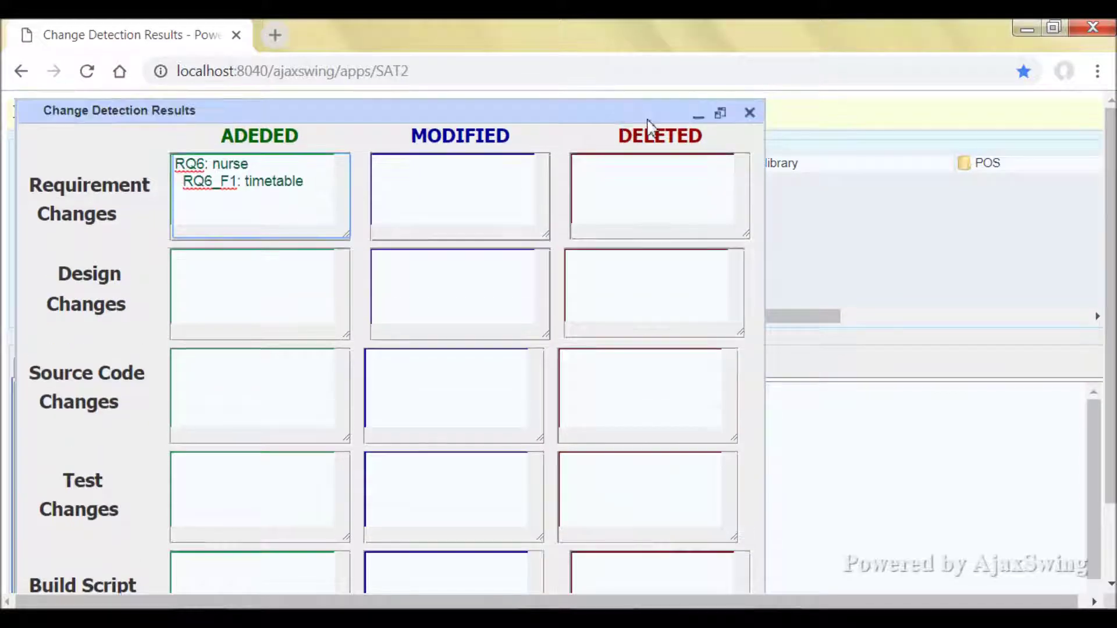
{"action": "left_click_drag", "start_coordinate": [748, 115], "coordinate": [740, 115]}
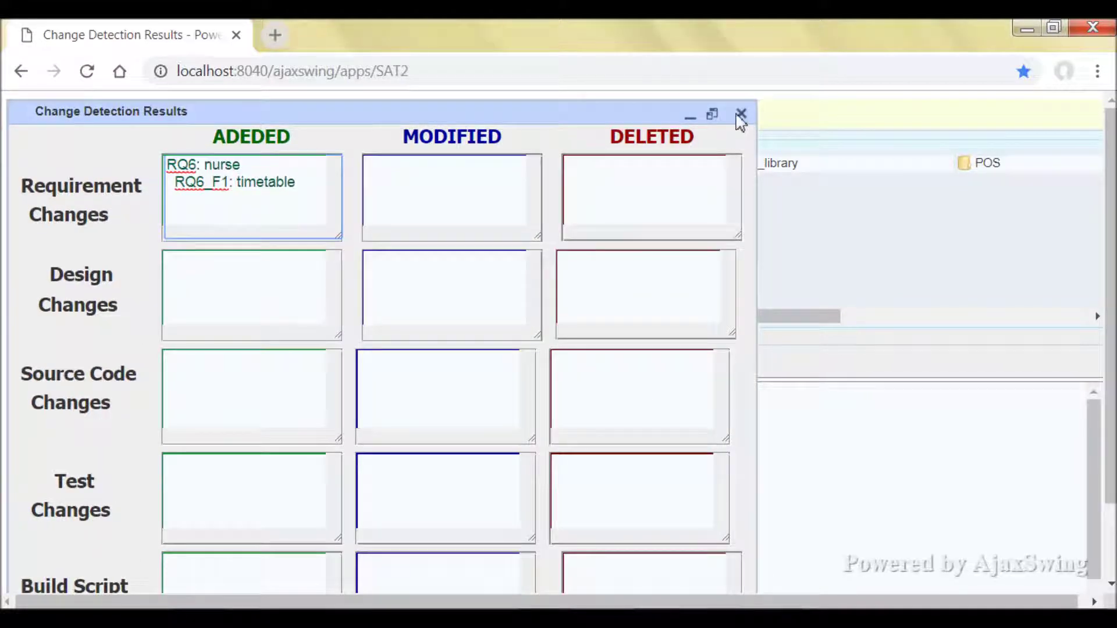
{"action": "left_click", "coordinate": [740, 114]}
Step: Close the previous results and run change detection on eSchool_management
{"action": "left_click", "coordinate": [741, 114]}
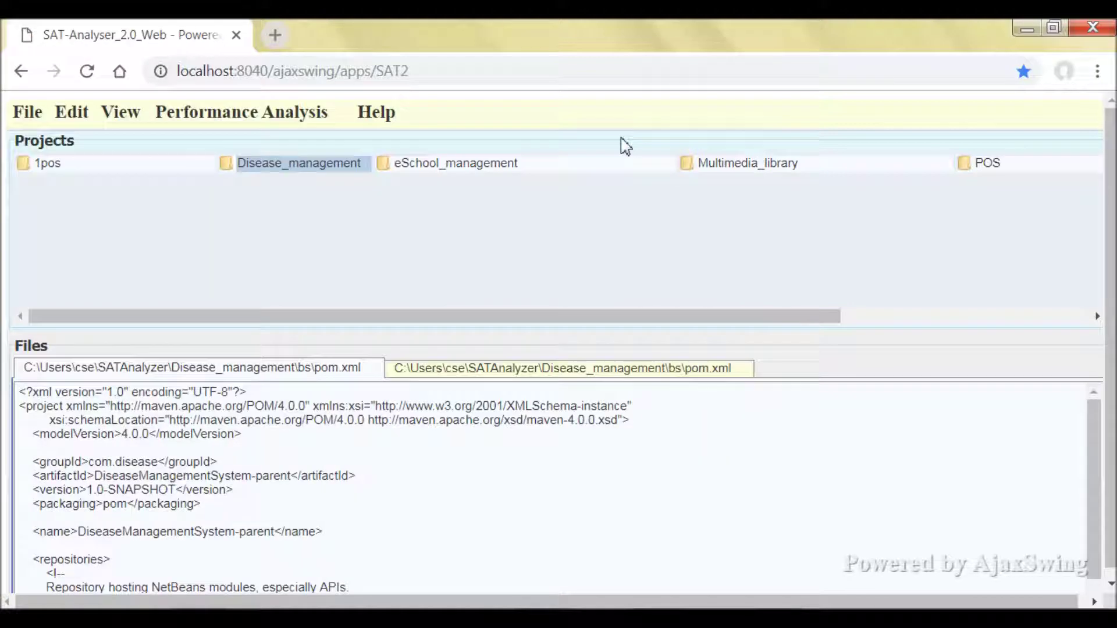
{"action": "left_click", "coordinate": [522, 169]}
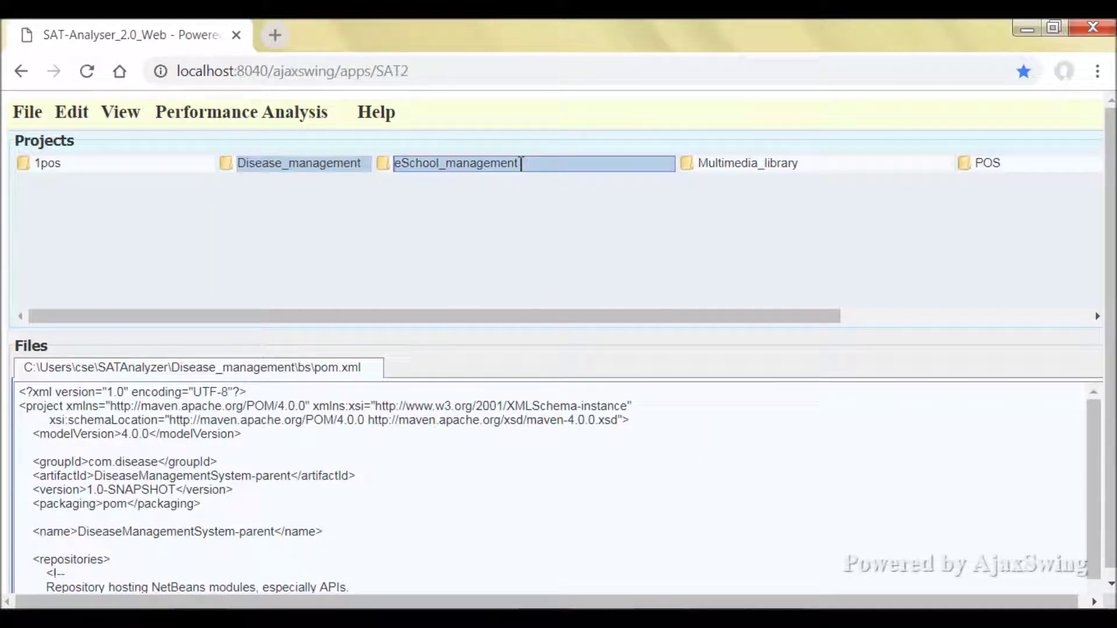
{"action": "right_click", "coordinate": [524, 169]}
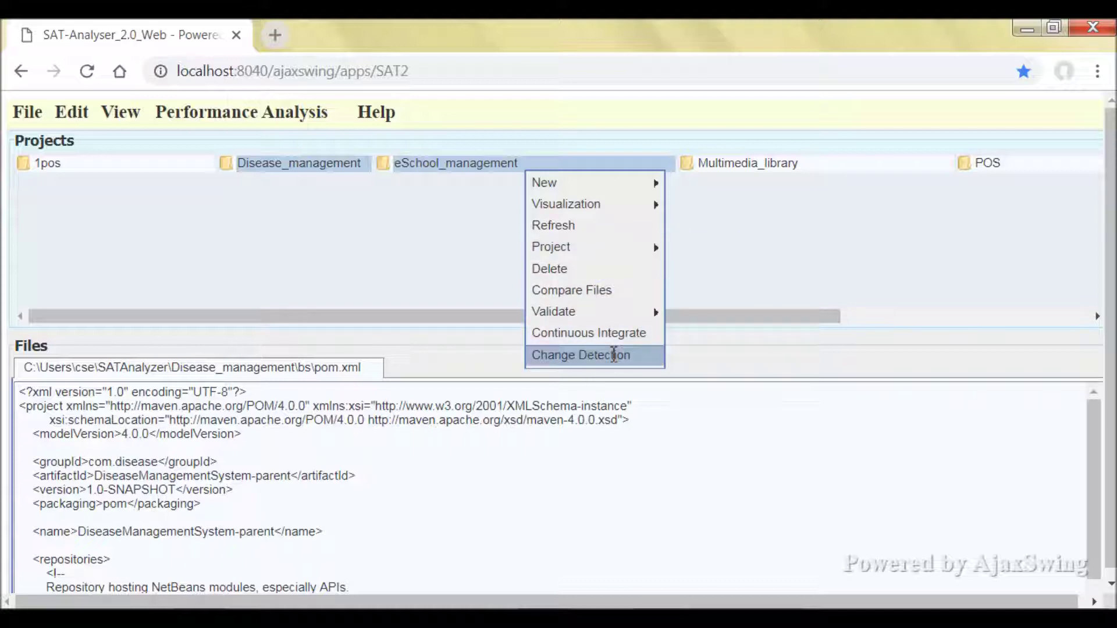
{"action": "left_click", "coordinate": [614, 355]}
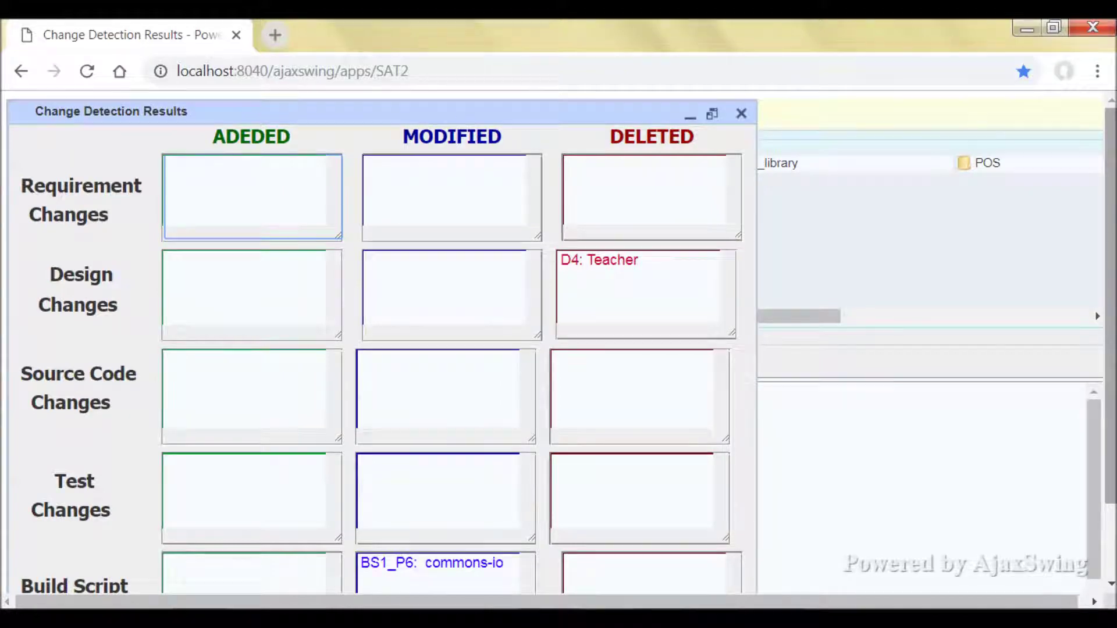
Step: Review the change detection results and run impact analysis, showing BS1_P6 High and D4_M1 Low impacts
{"action": "scroll", "coordinate": [558, 343], "scroll_direction": "down", "scroll_amount": 2}
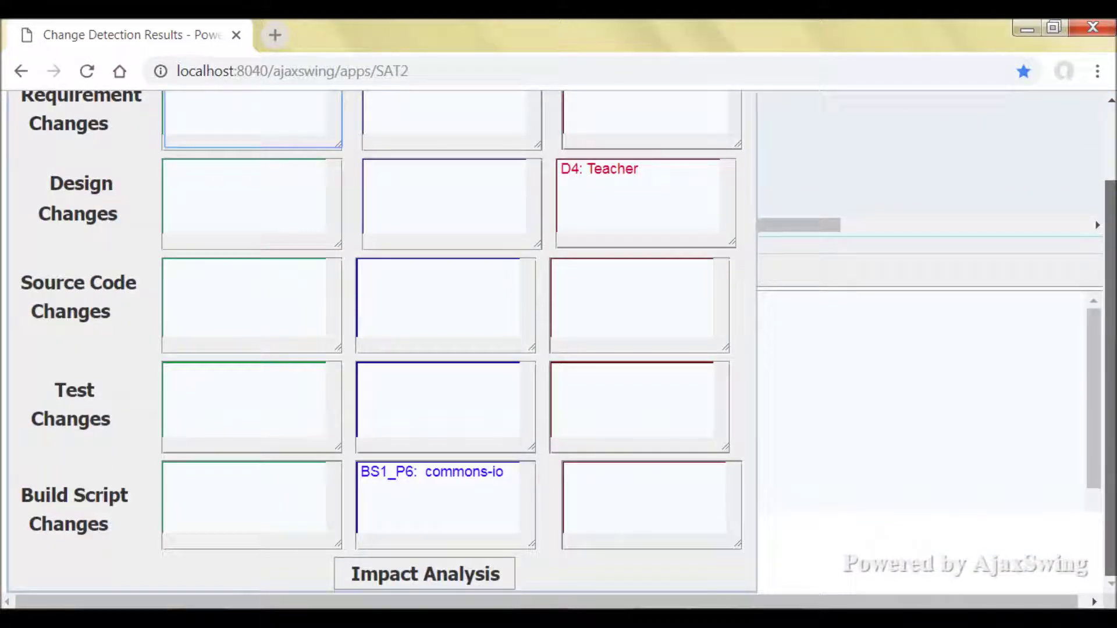
{"action": "scroll", "coordinate": [524, 256], "scroll_direction": "up", "scroll_amount": 2}
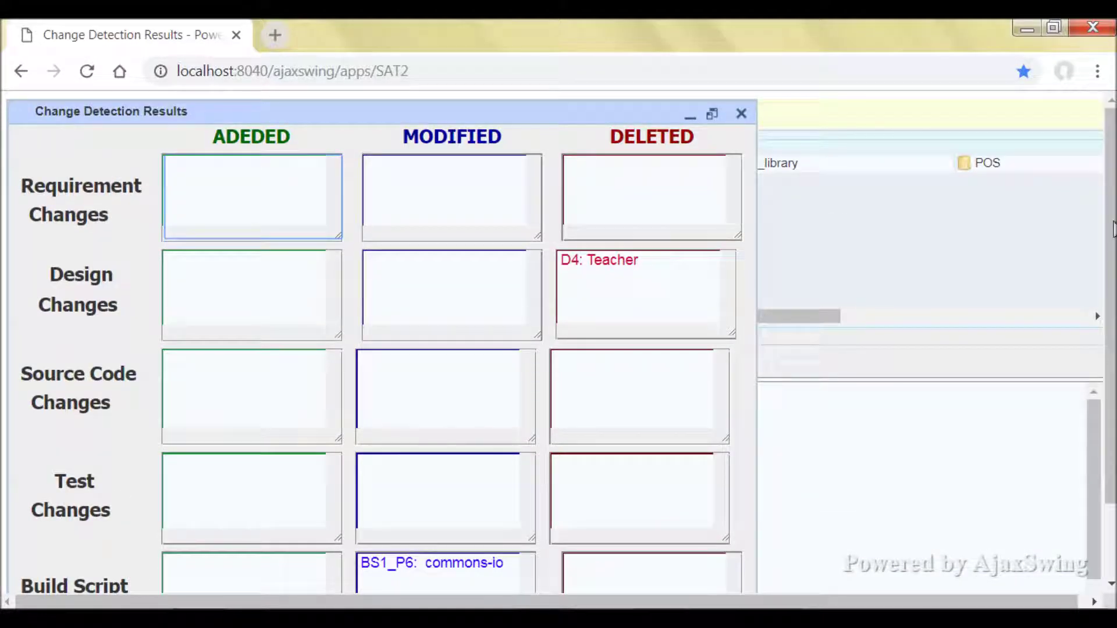
{"action": "scroll", "coordinate": [1113, 229], "scroll_direction": "down", "scroll_amount": 2}
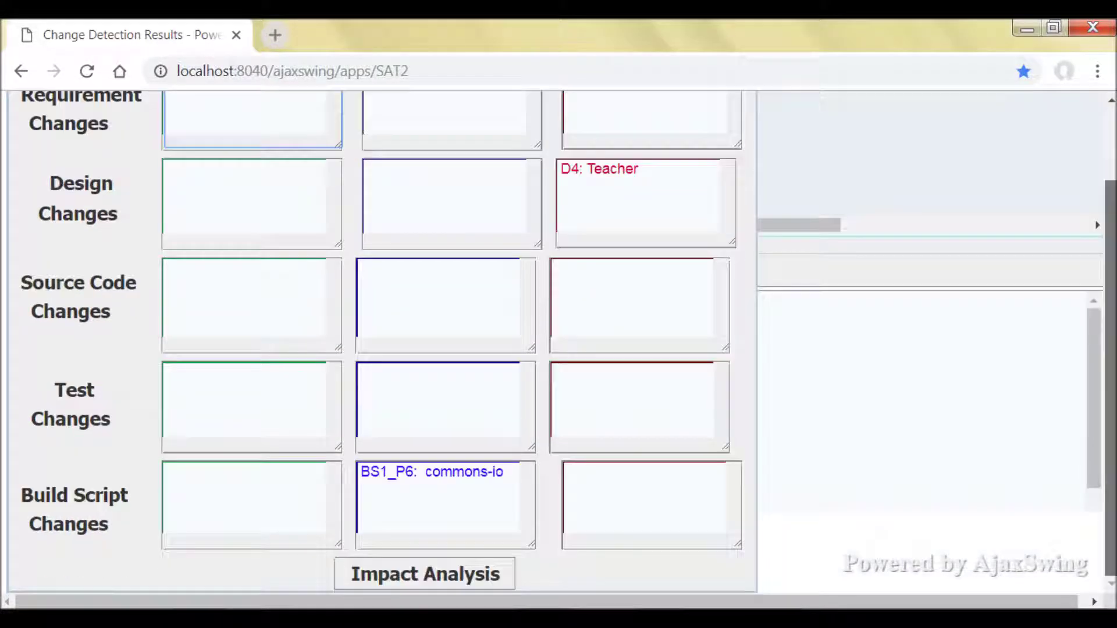
{"action": "left_click", "coordinate": [426, 575]}
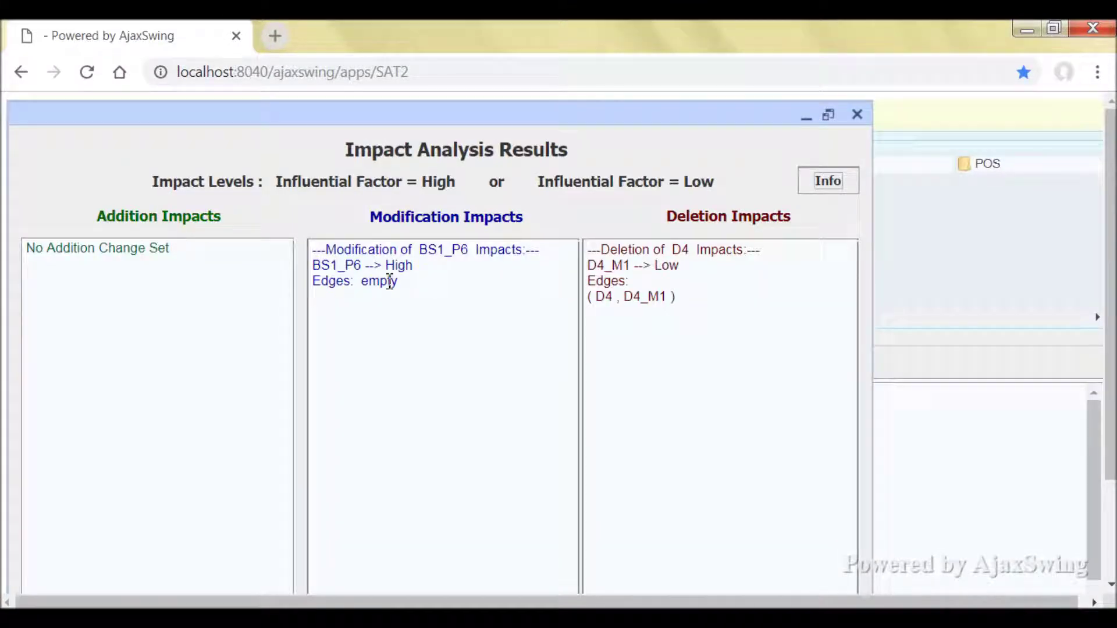
{"action": "left_click", "coordinate": [837, 181]}
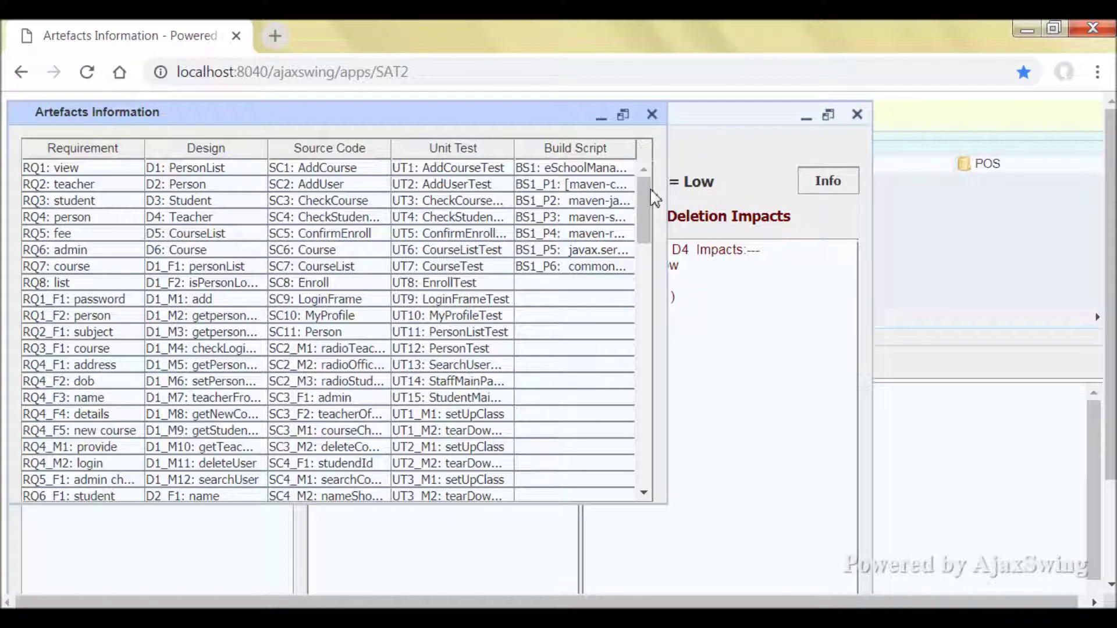
{"action": "left_click", "coordinate": [624, 115]}
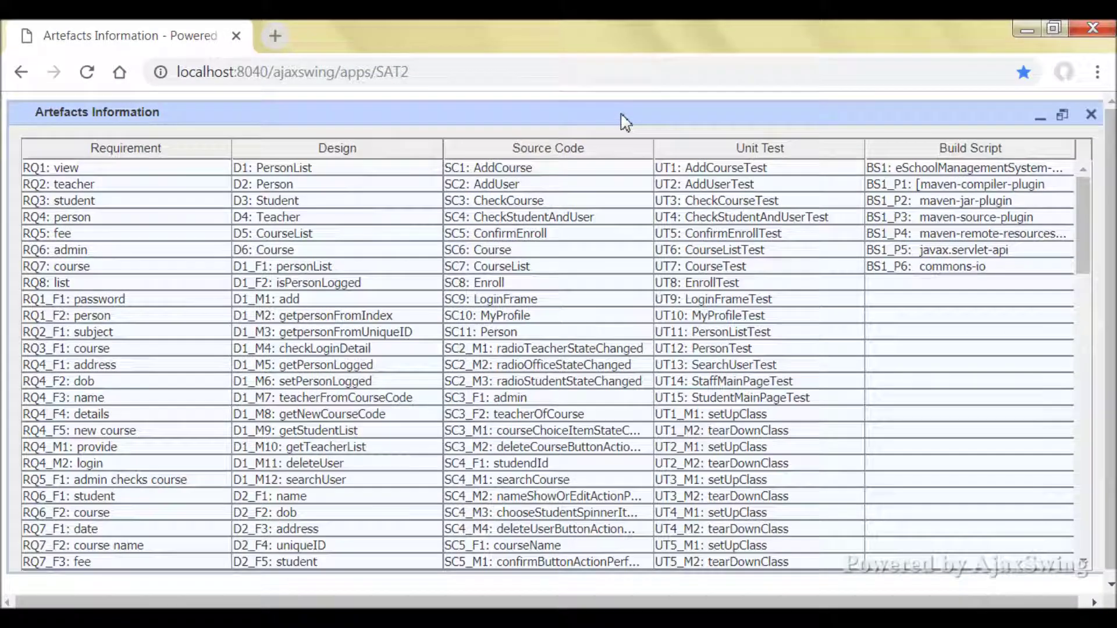
{"action": "scroll", "coordinate": [622, 402], "scroll_direction": "down", "scroll_amount": 10}
{"action": "scroll", "coordinate": [622, 401], "scroll_direction": "up", "scroll_amount": 5}
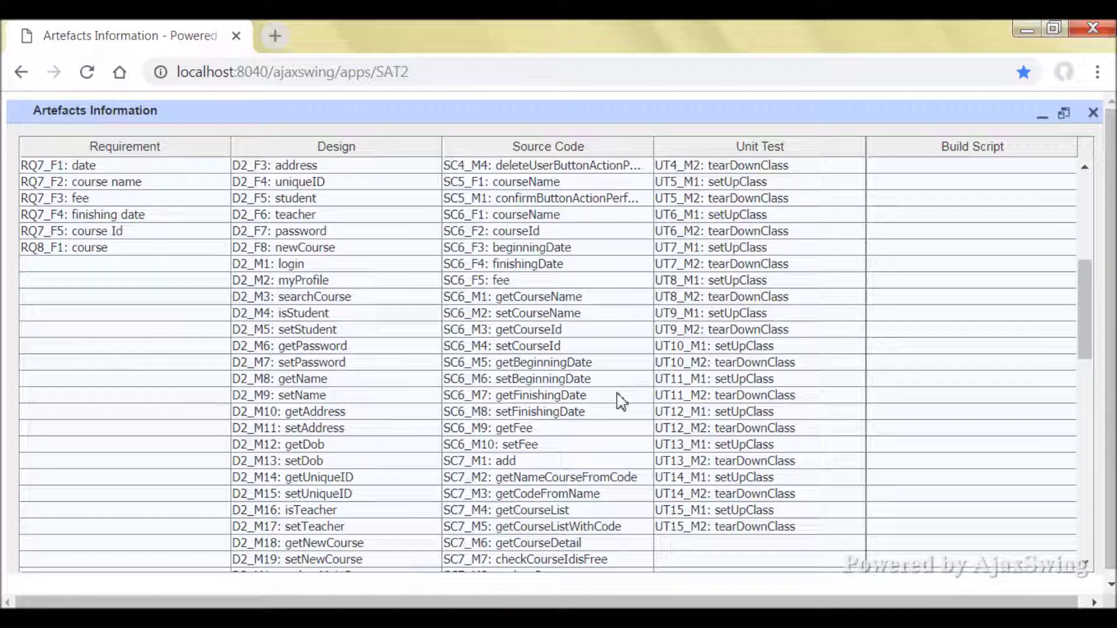
{"action": "scroll", "coordinate": [622, 401], "scroll_direction": "up", "scroll_amount": 5}
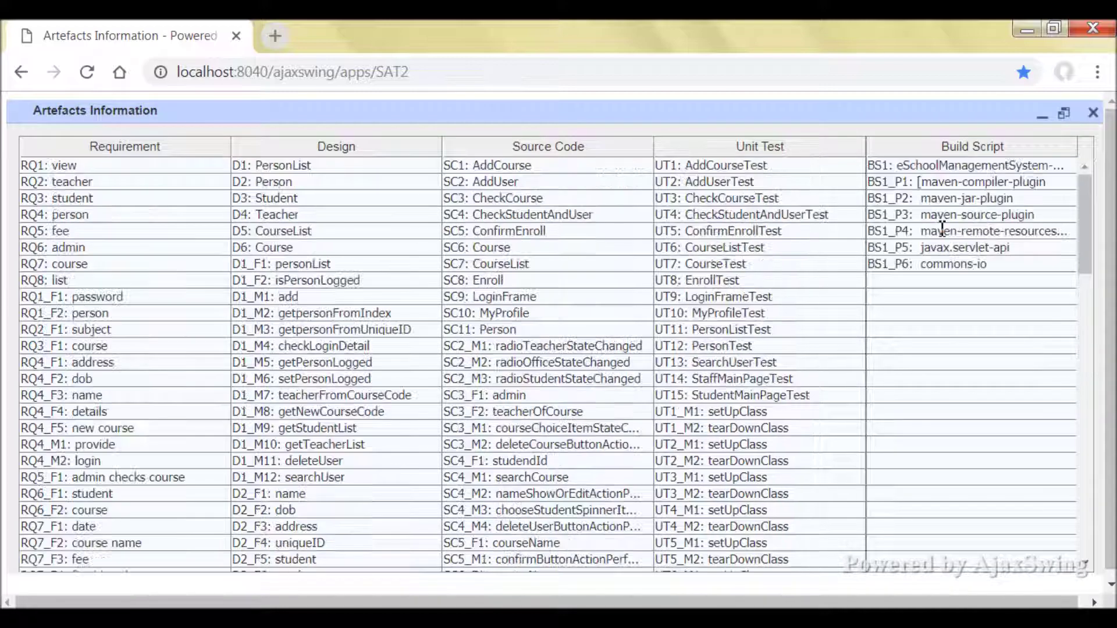
{"action": "left_click", "coordinate": [1093, 113]}
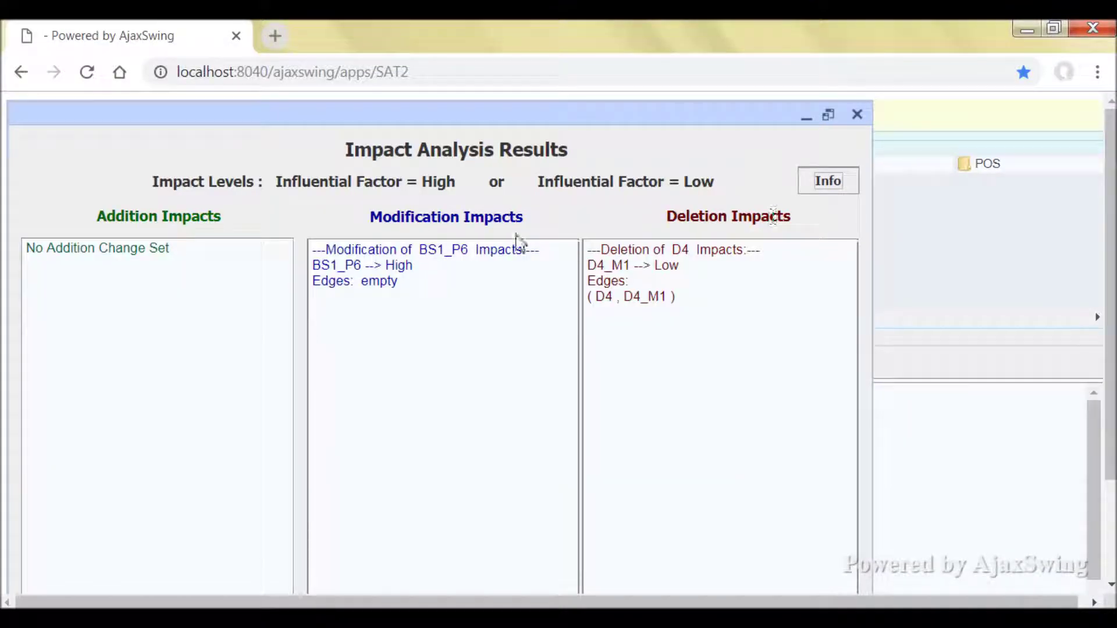
{"action": "right_click", "coordinate": [469, 291]}
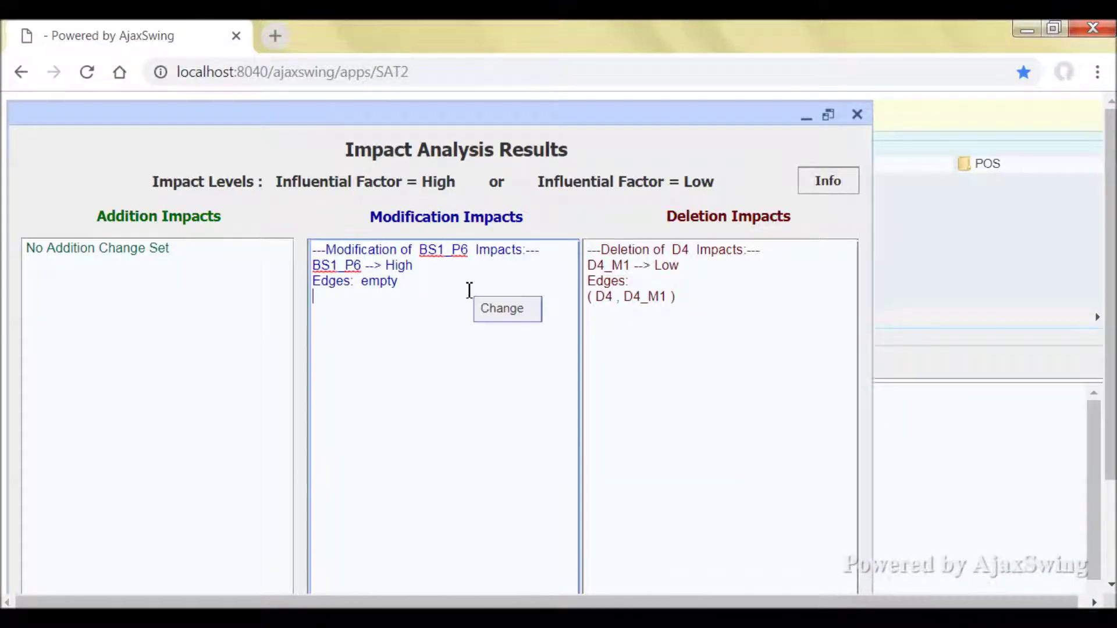
{"action": "left_click", "coordinate": [506, 309]}
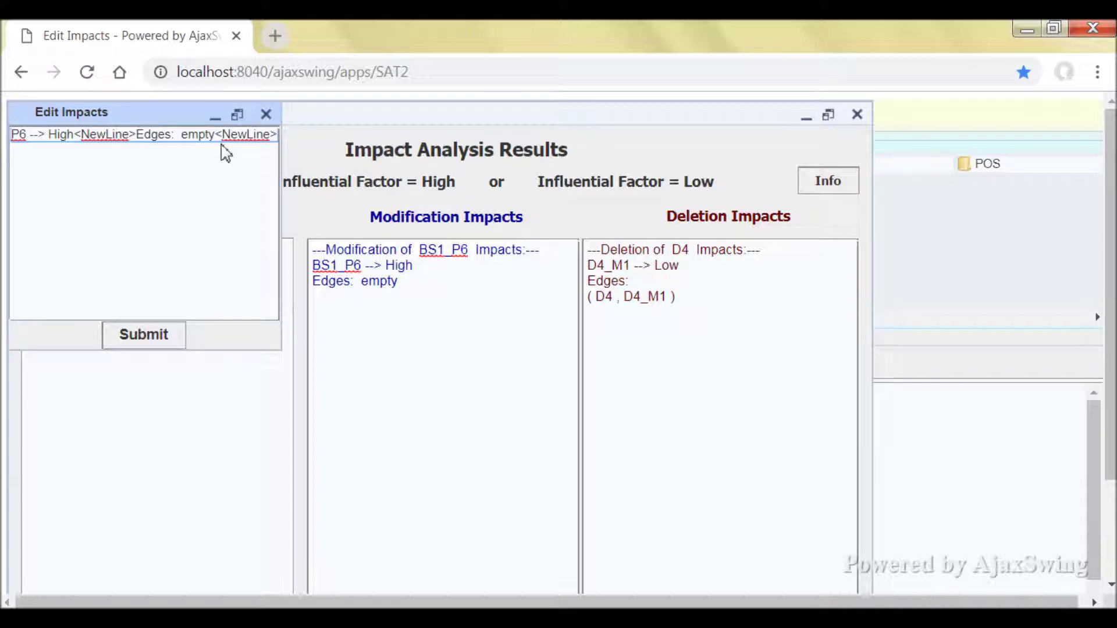
{"action": "left_click", "coordinate": [266, 115]}
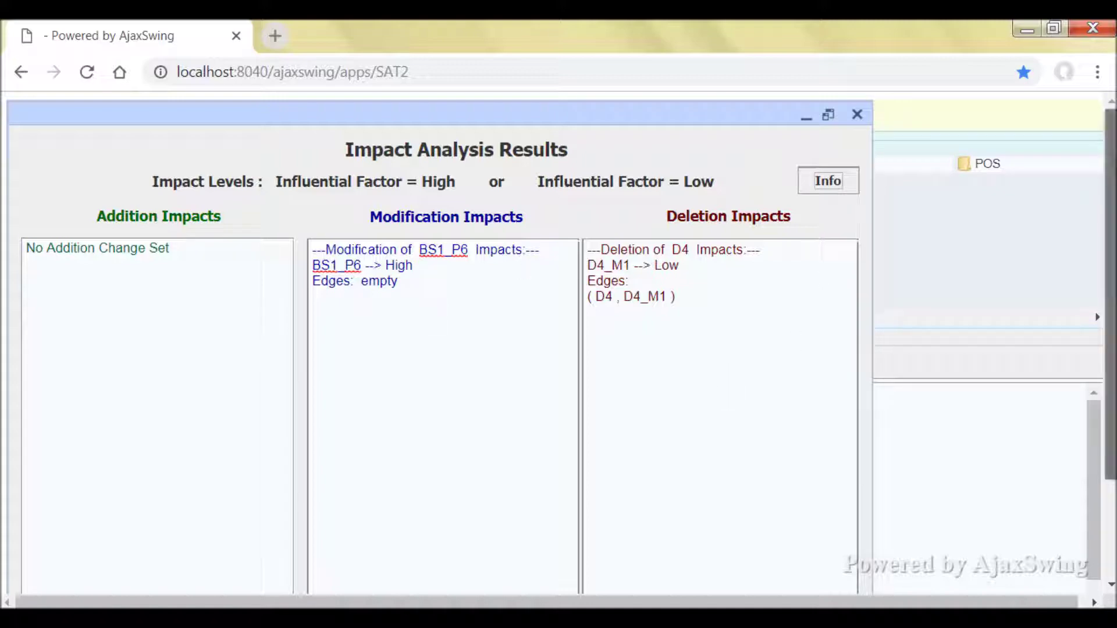
{"action": "scroll", "coordinate": [713, 566], "scroll_direction": "down", "scroll_amount": 2}
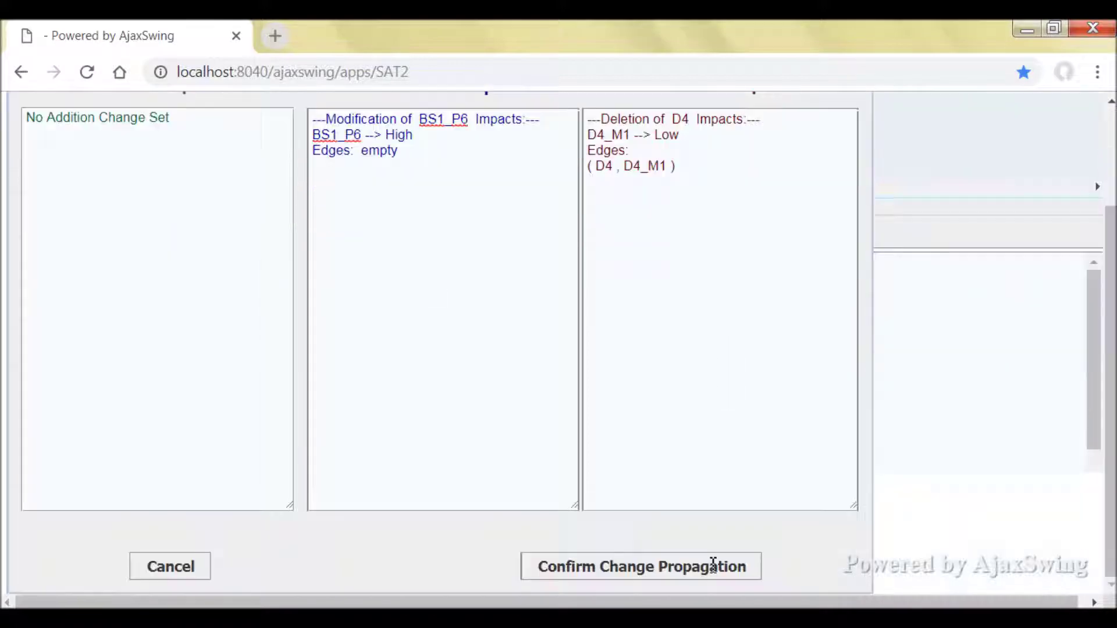
Step: Confirm change propagation to generate the colour-coded Figure 1 artefact network graph
{"action": "left_click", "coordinate": [638, 570]}
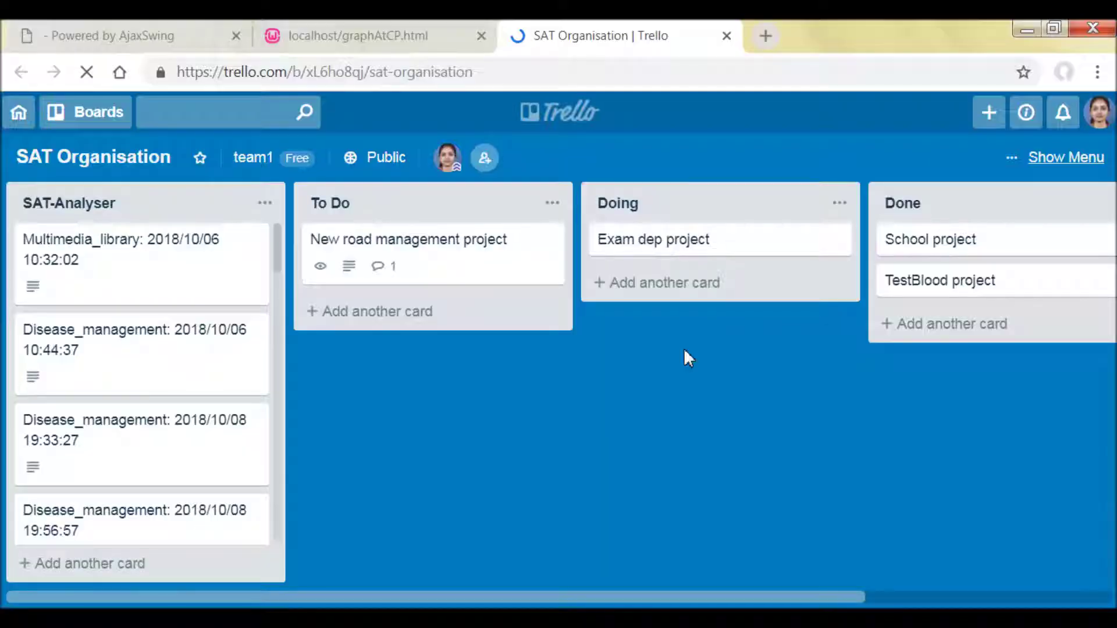
Step: Sort the SAT-Analyser list by Date Created, newest first
{"action": "left_click", "coordinate": [263, 210]}
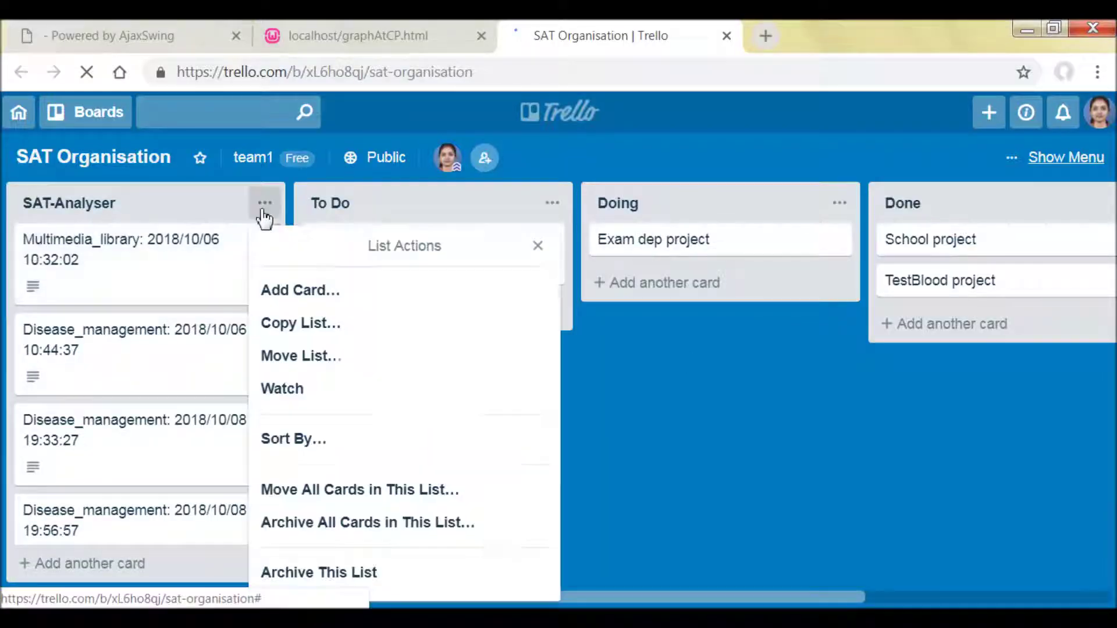
{"action": "left_click", "coordinate": [293, 438]}
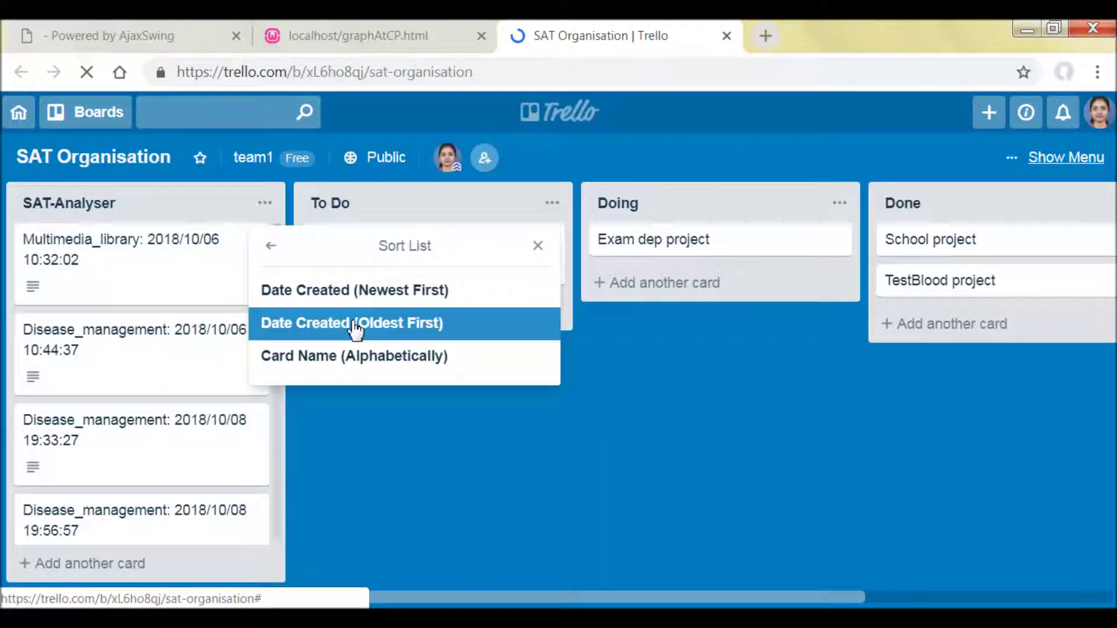
{"action": "left_click", "coordinate": [372, 294]}
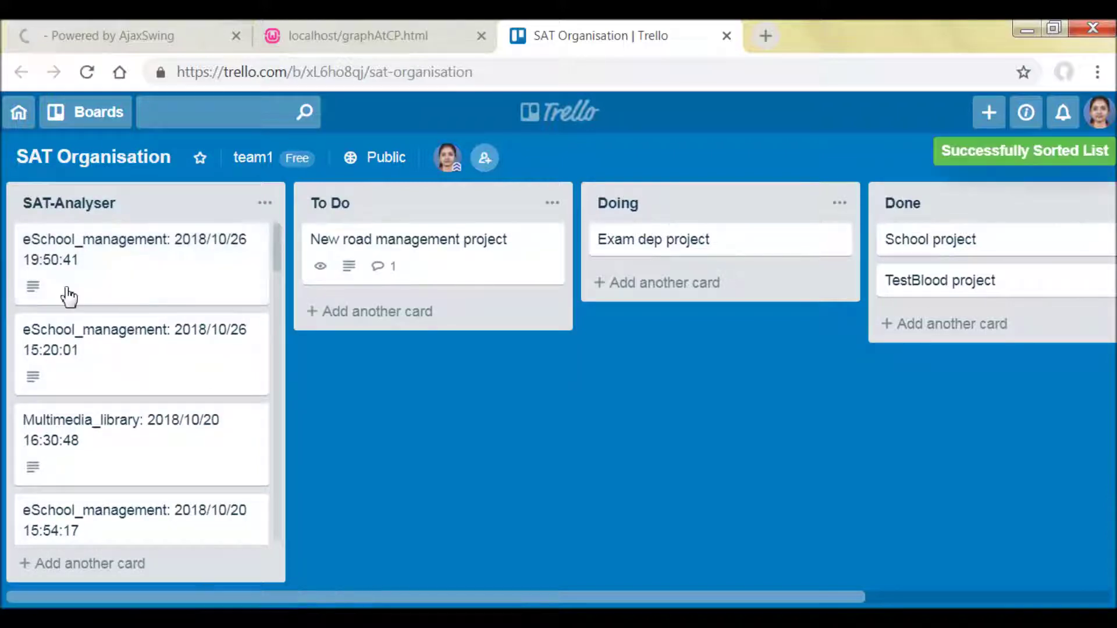
Step: Open the newest eSchool_management 2018/10/26 19:50:41 impact card, then close it
{"action": "left_click", "coordinate": [116, 286]}
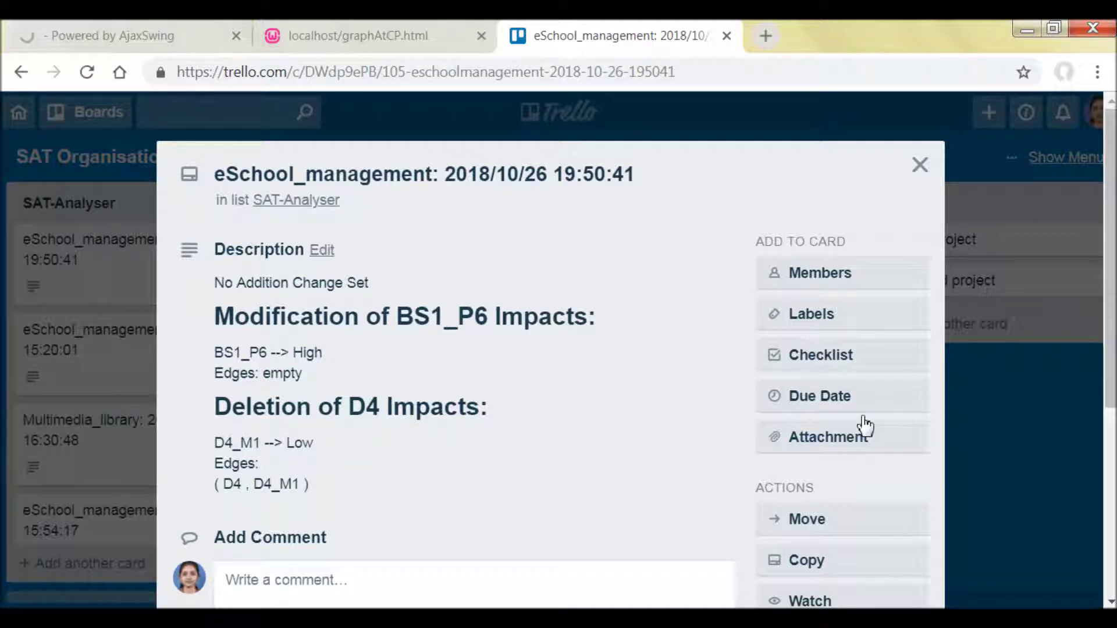
{"action": "left_click", "coordinate": [920, 165]}
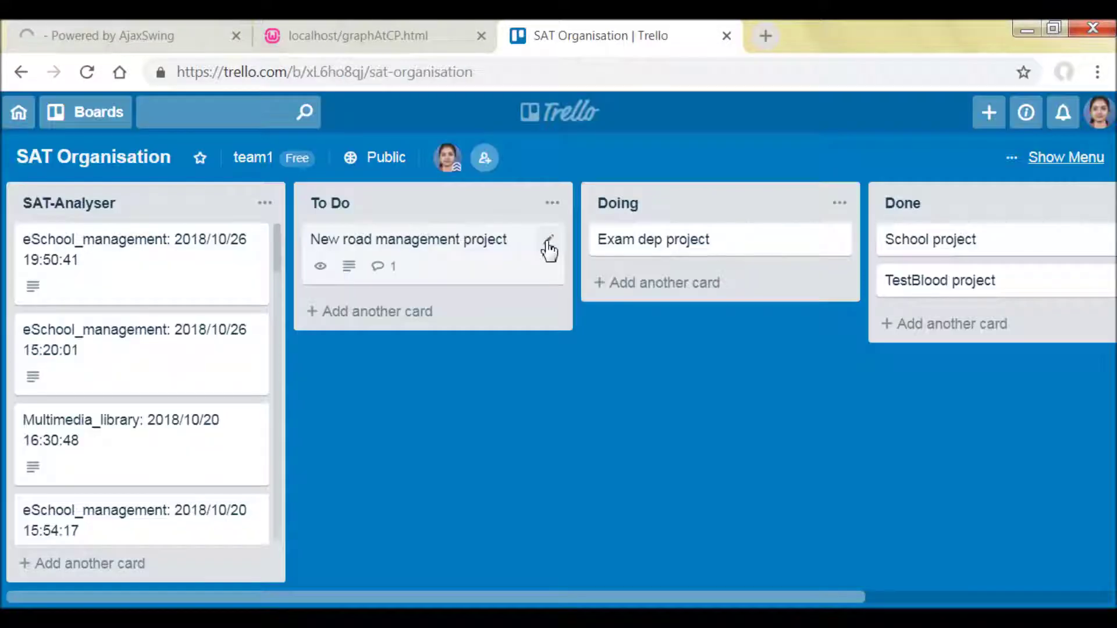
{"action": "key", "text": "ctrl+shift+Tab"}
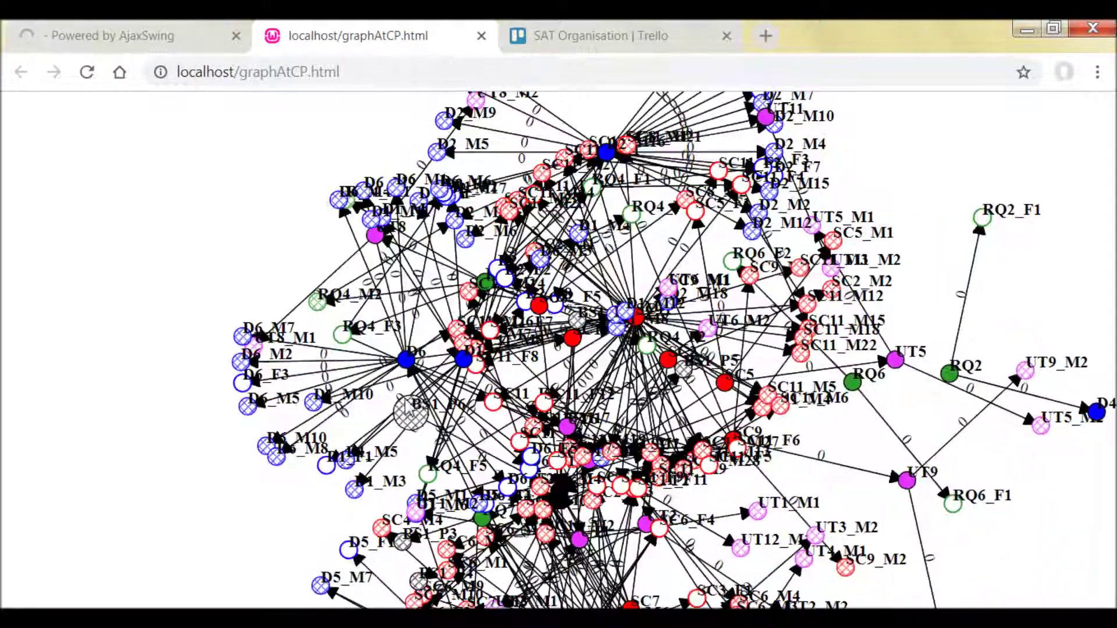
Step: Drag BS1_P6 out of the cluster, place the black hub node beside it, and return to the main page
{"action": "left_click_drag", "start_coordinate": [409, 412], "coordinate": [466, 466]}
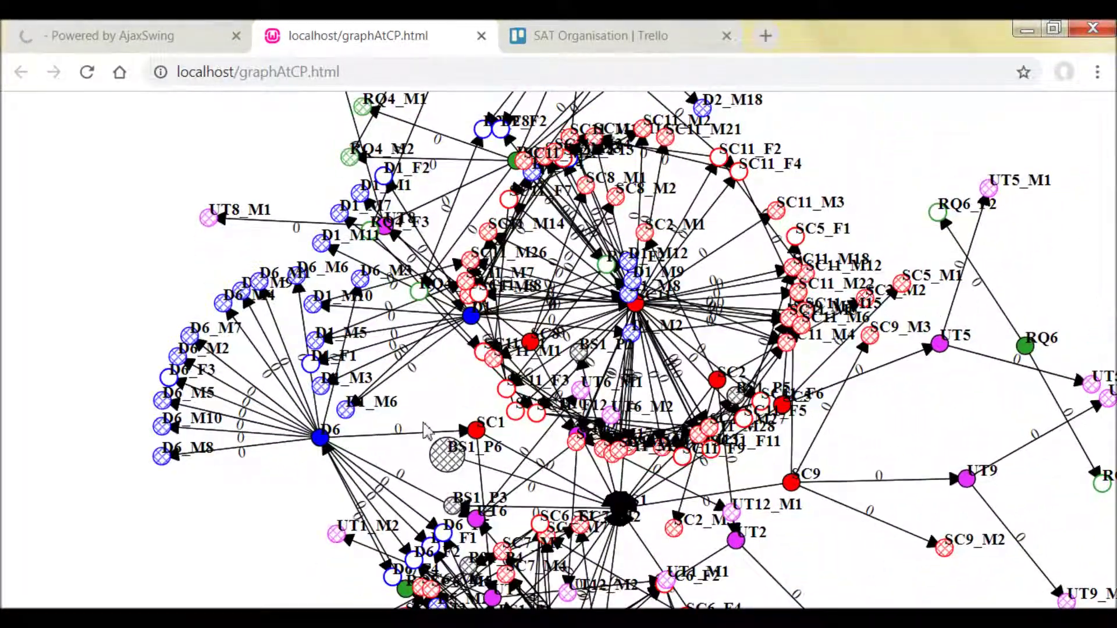
{"action": "left_click_drag", "start_coordinate": [619, 504], "coordinate": [435, 457]}
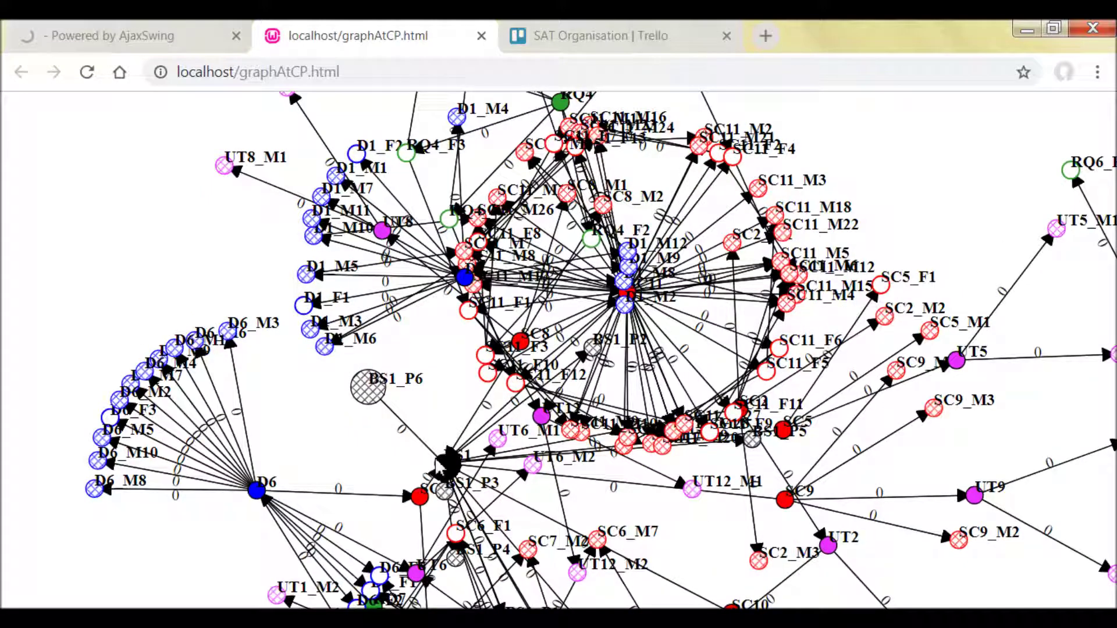
{"action": "left_click_drag", "start_coordinate": [436, 457], "coordinate": [432, 450]}
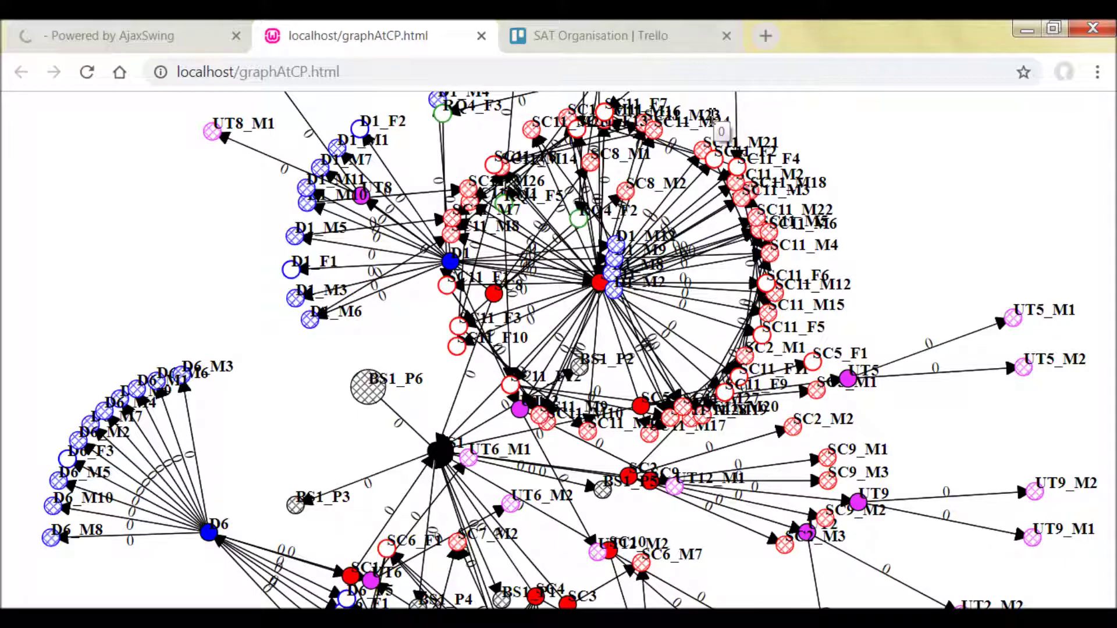
{"action": "key", "text": "ctrl+shift+Tab"}
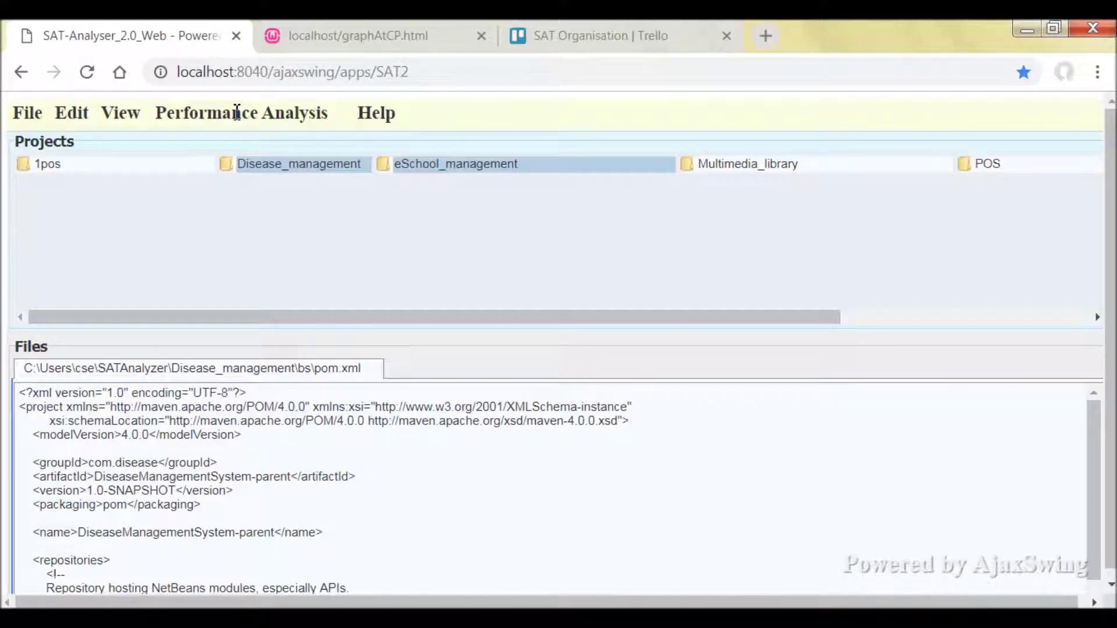
{"action": "left_click", "coordinate": [236, 112]}
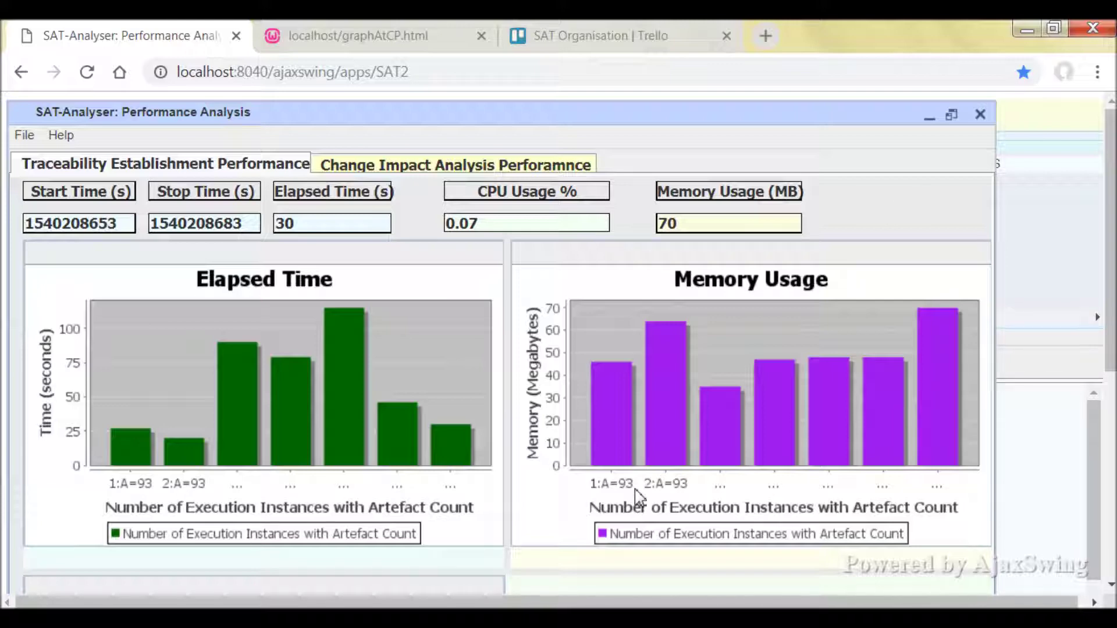
Step: Show Change Impact Analysis Performance charts: 85 s elapsed, 0.39% CPU, 9 MB memory
{"action": "left_click", "coordinate": [535, 165]}
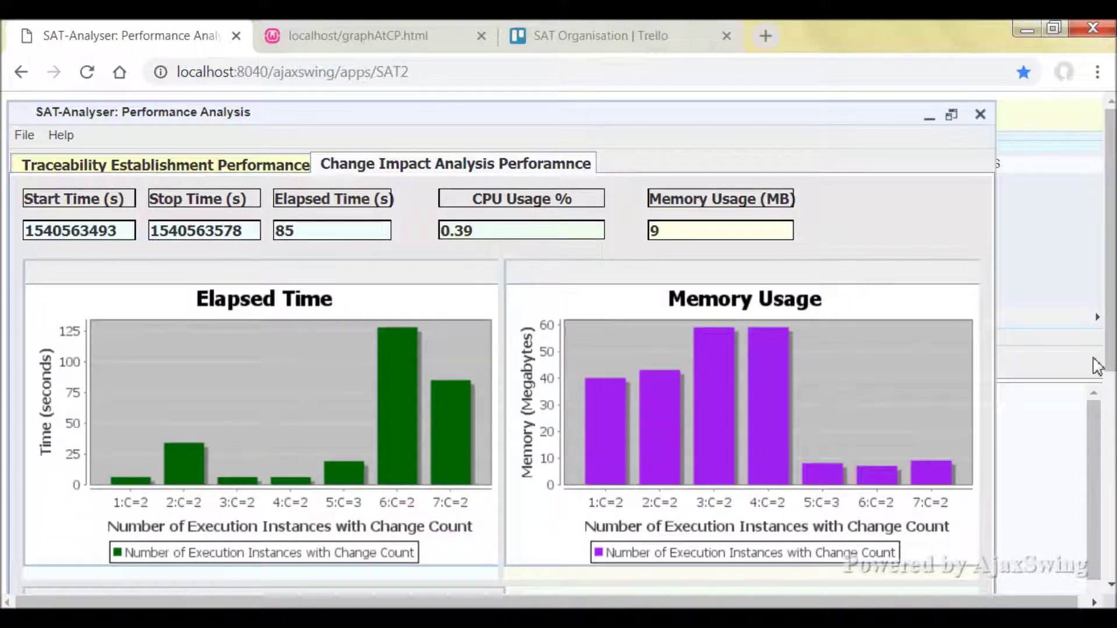
{"action": "scroll", "coordinate": [1097, 365], "scroll_direction": "down", "scroll_amount": 7}
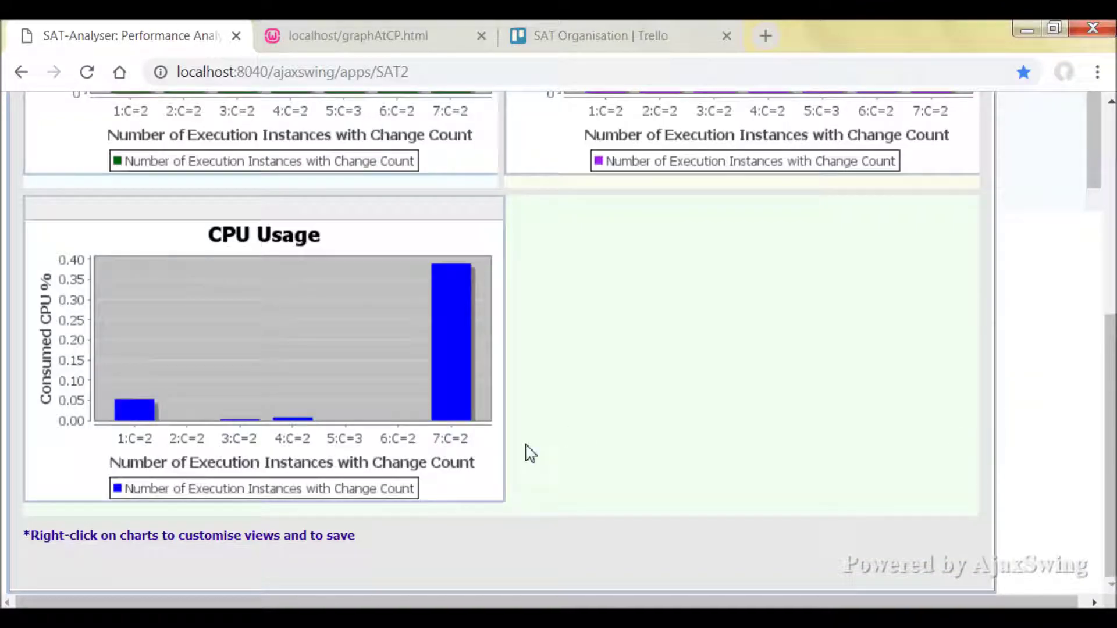
{"action": "scroll", "coordinate": [1003, 424], "scroll_direction": "up", "scroll_amount": 7}
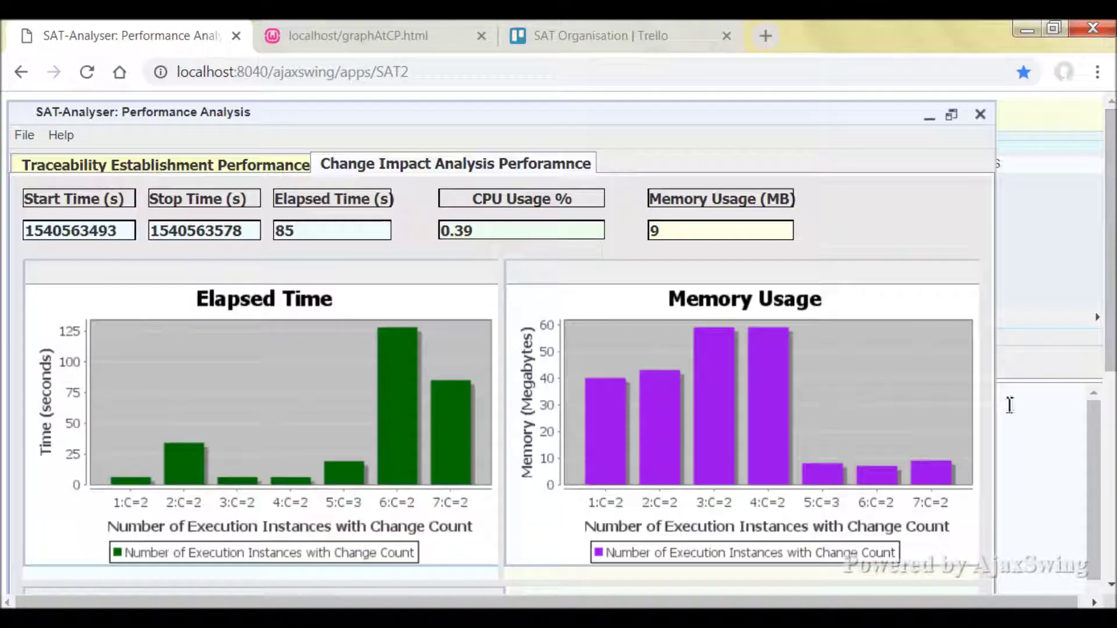
{"action": "right_click", "coordinate": [633, 396]}
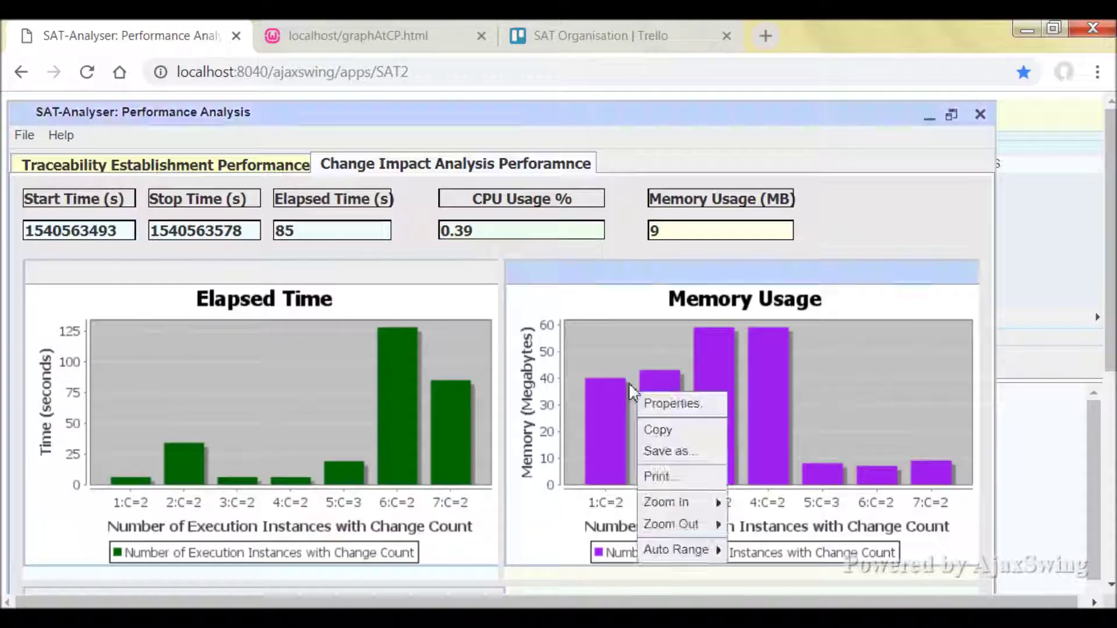
Step: Inspect the Memory Usage chart's Title, Plot and Other properties, then cancel without changes
{"action": "left_click", "coordinate": [670, 405]}
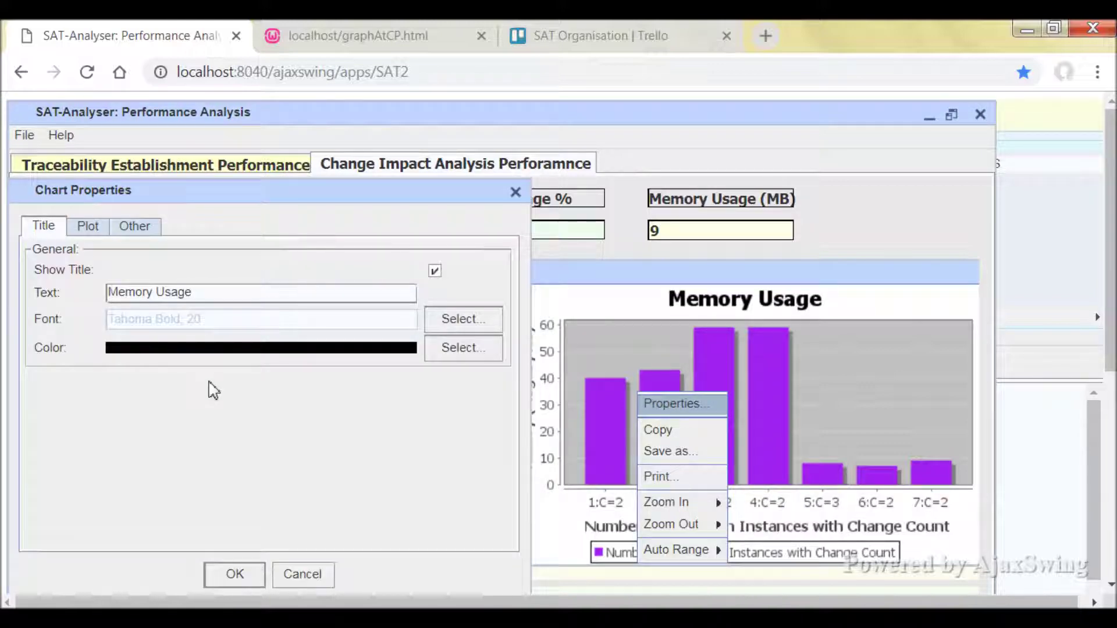
{"action": "left_click", "coordinate": [93, 226]}
{"action": "left_click", "coordinate": [137, 227]}
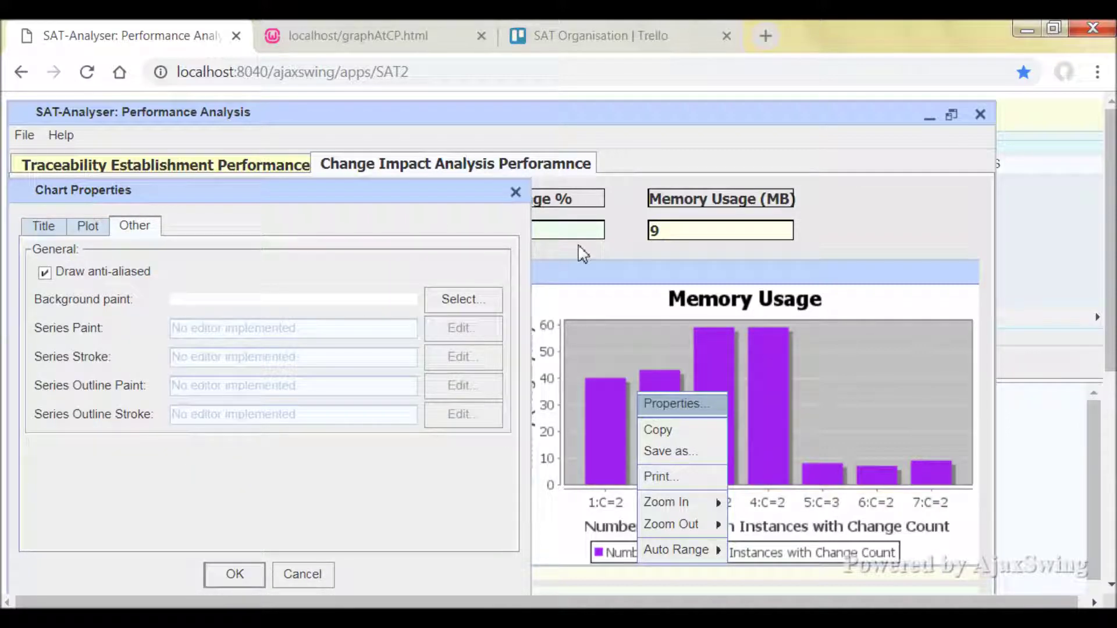
{"action": "left_click", "coordinate": [516, 193]}
{"action": "right_click", "coordinate": [732, 382]}
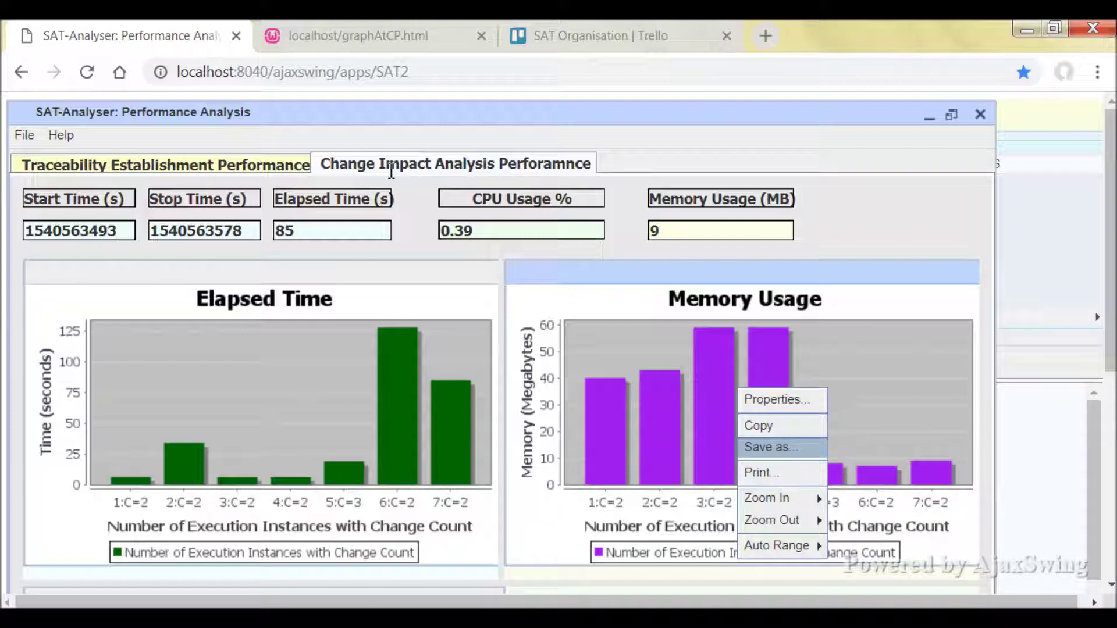
Step: Review the Traceability Establishment Performance charts, then close the Performance Analysis window
{"action": "left_click", "coordinate": [239, 160]}
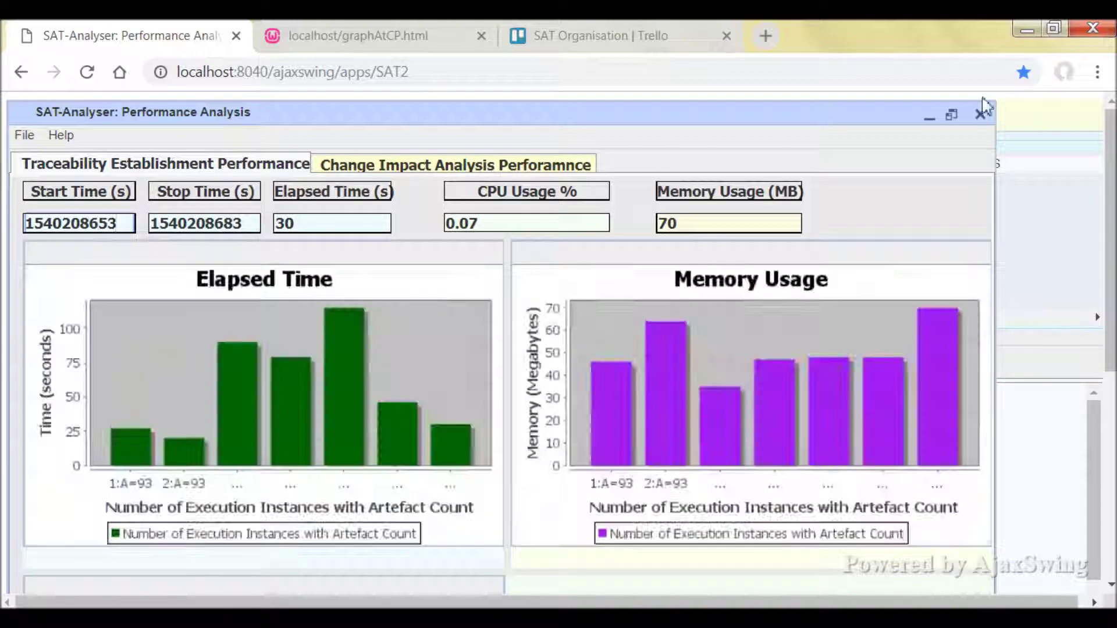
{"action": "scroll", "coordinate": [1031, 378], "scroll_direction": "down", "scroll_amount": 5}
{"action": "scroll", "coordinate": [1031, 379], "scroll_direction": "up", "scroll_amount": 5}
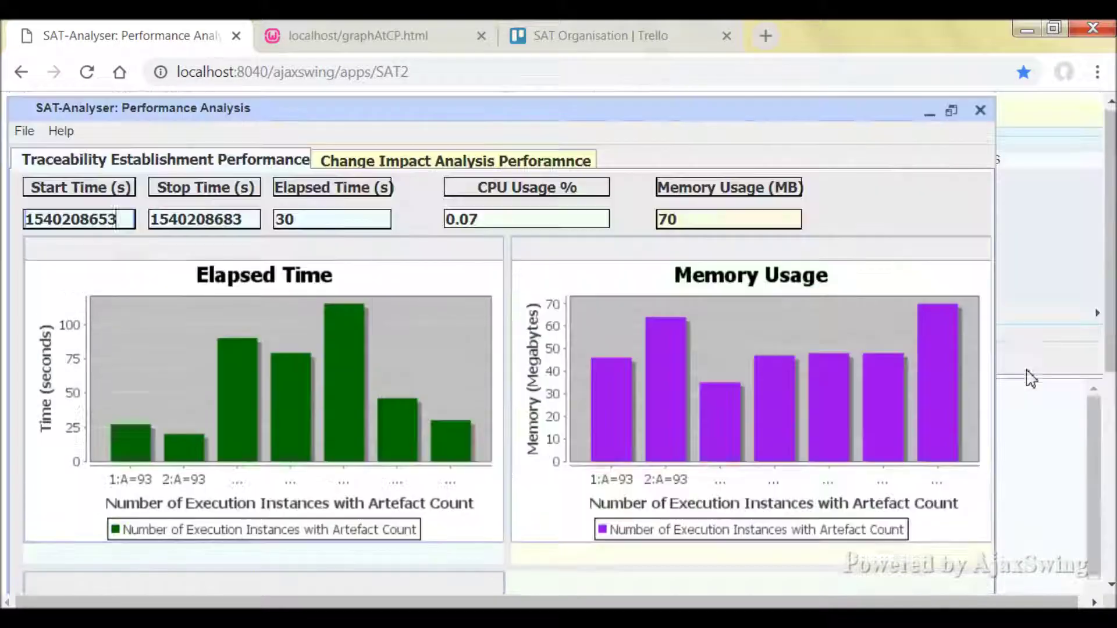
{"action": "left_click", "coordinate": [981, 115]}
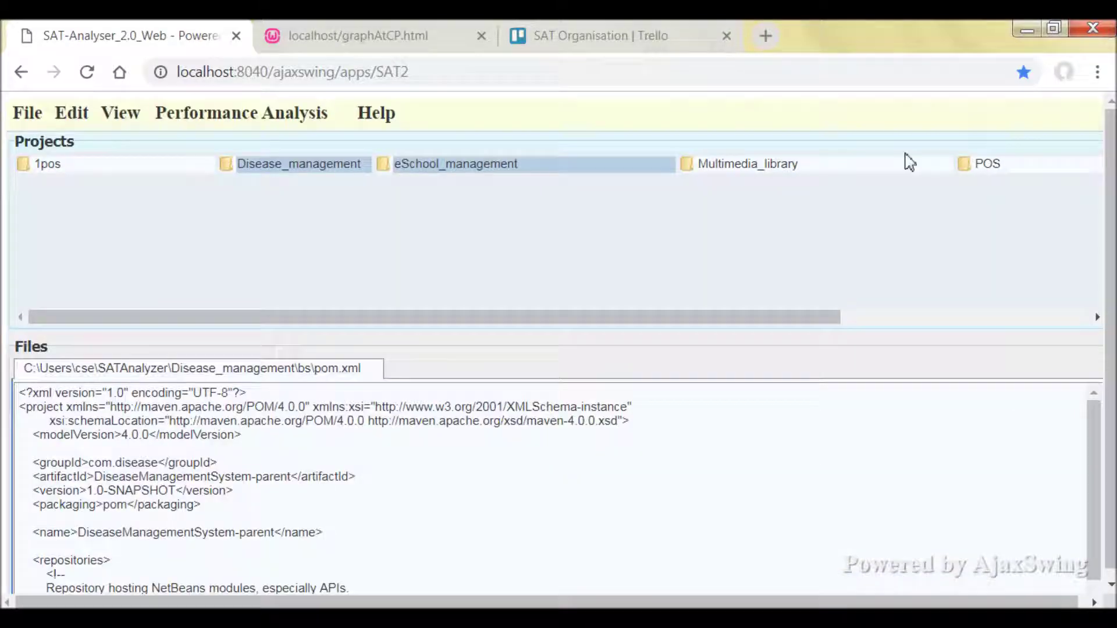
Step: Show the SAT-Analyser HELP message linking to the YouTube user manual and dismiss it
{"action": "left_click", "coordinate": [376, 112]}
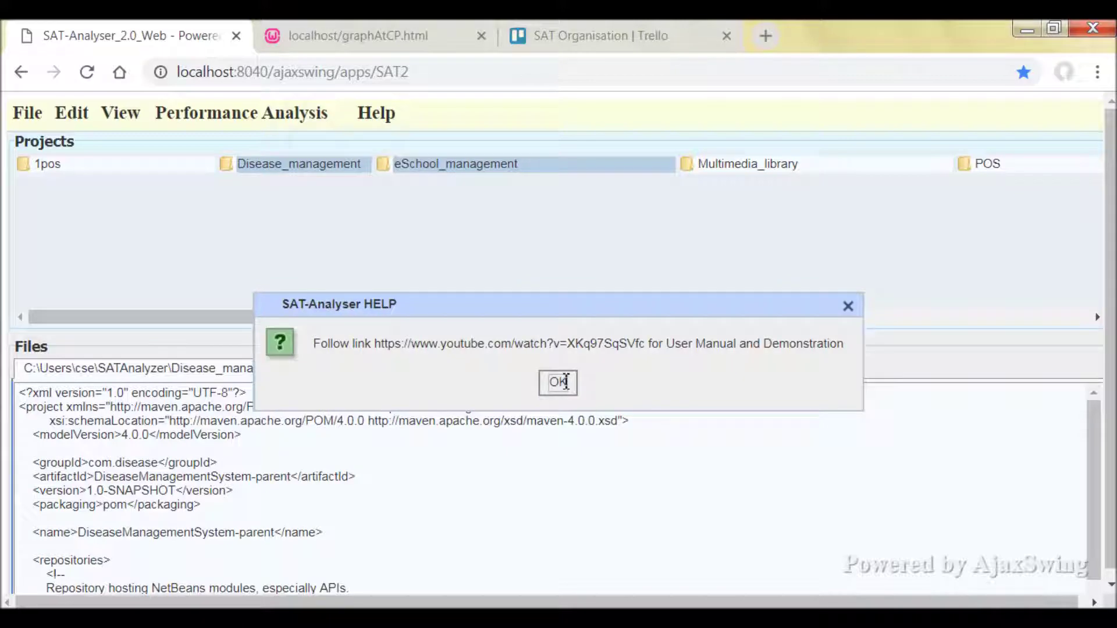
{"action": "left_click", "coordinate": [566, 382]}
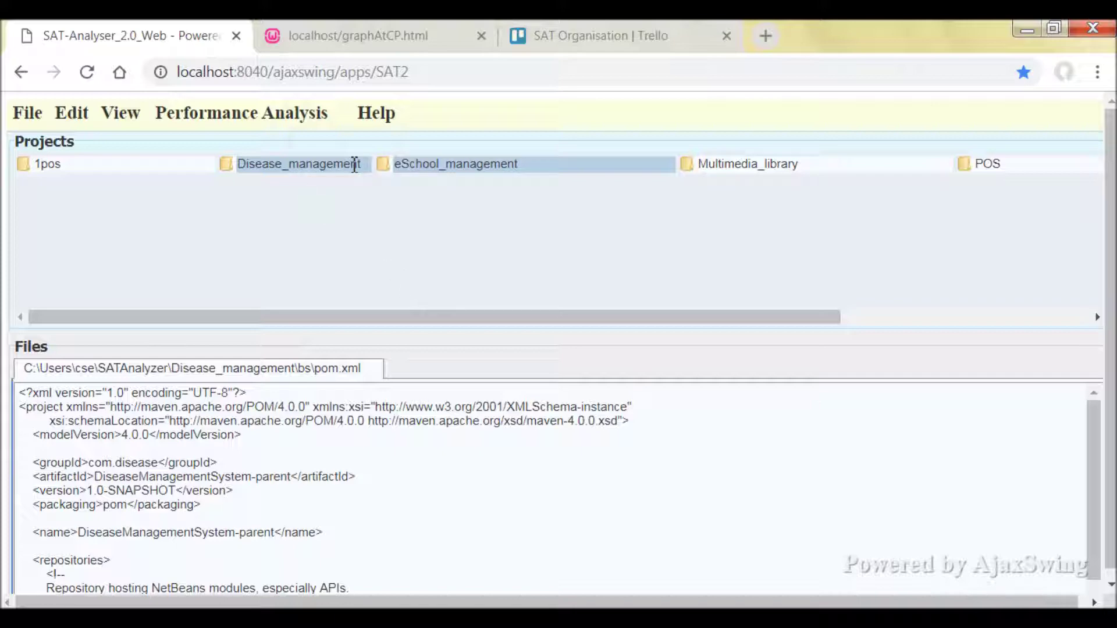
{"action": "right_click", "coordinate": [434, 170]}
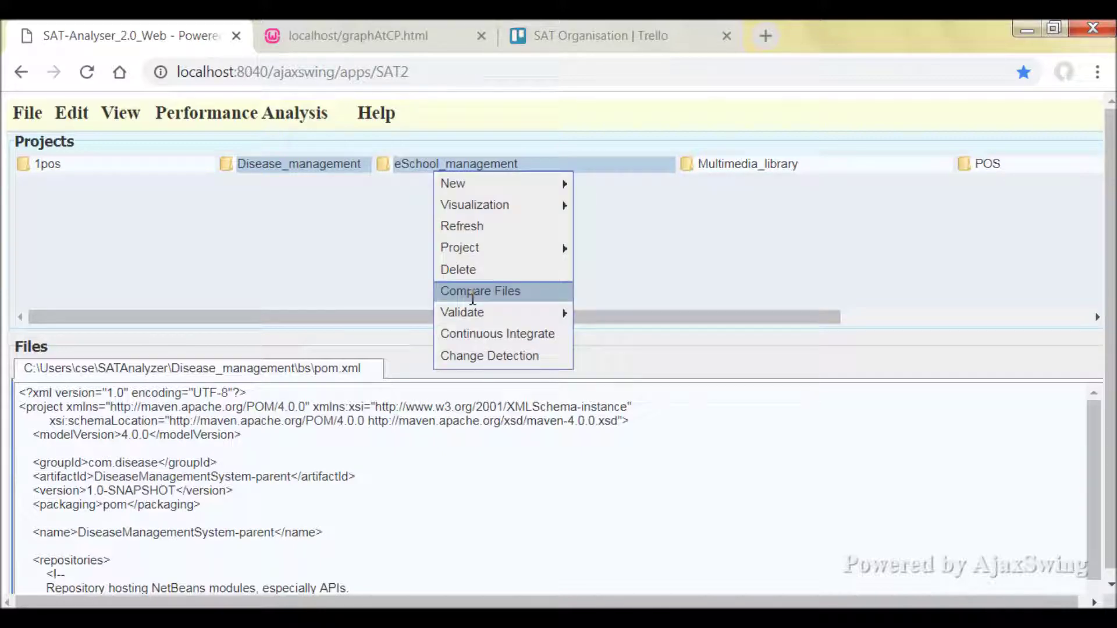
{"action": "mouse_move", "coordinate": [474, 312]}
{"action": "left_click", "coordinate": [628, 314]}
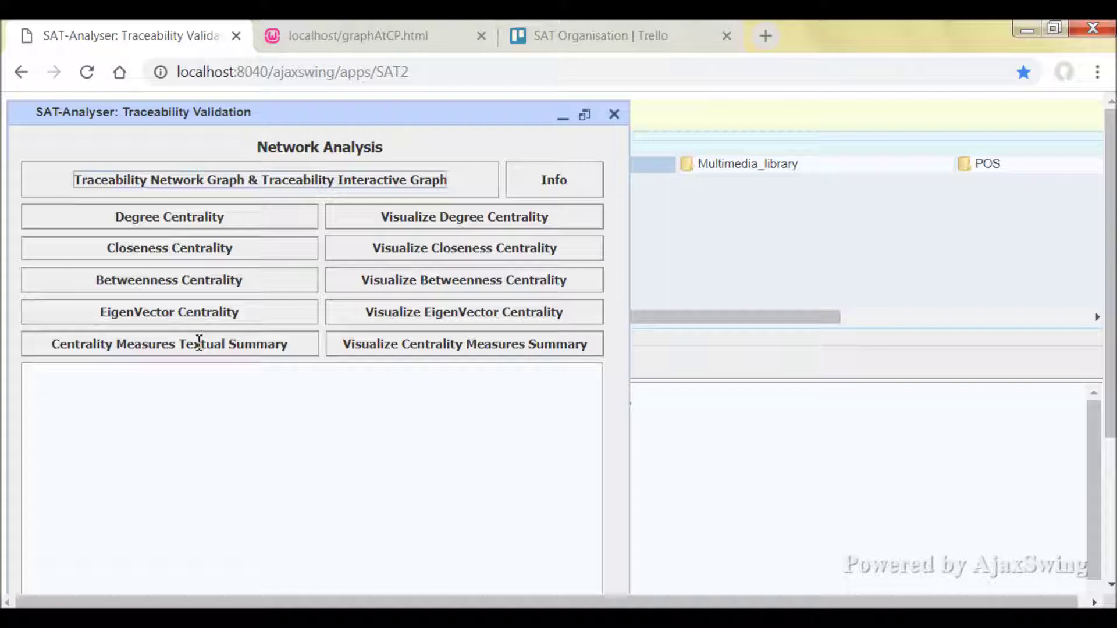
{"action": "left_click", "coordinate": [199, 343]}
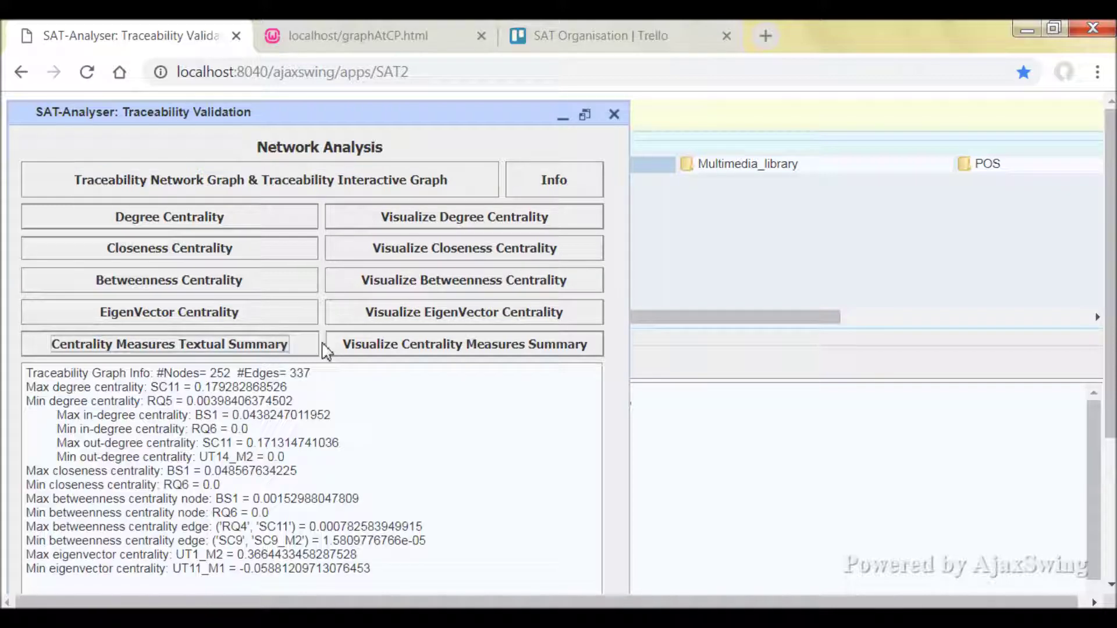
{"action": "left_click", "coordinate": [445, 350]}
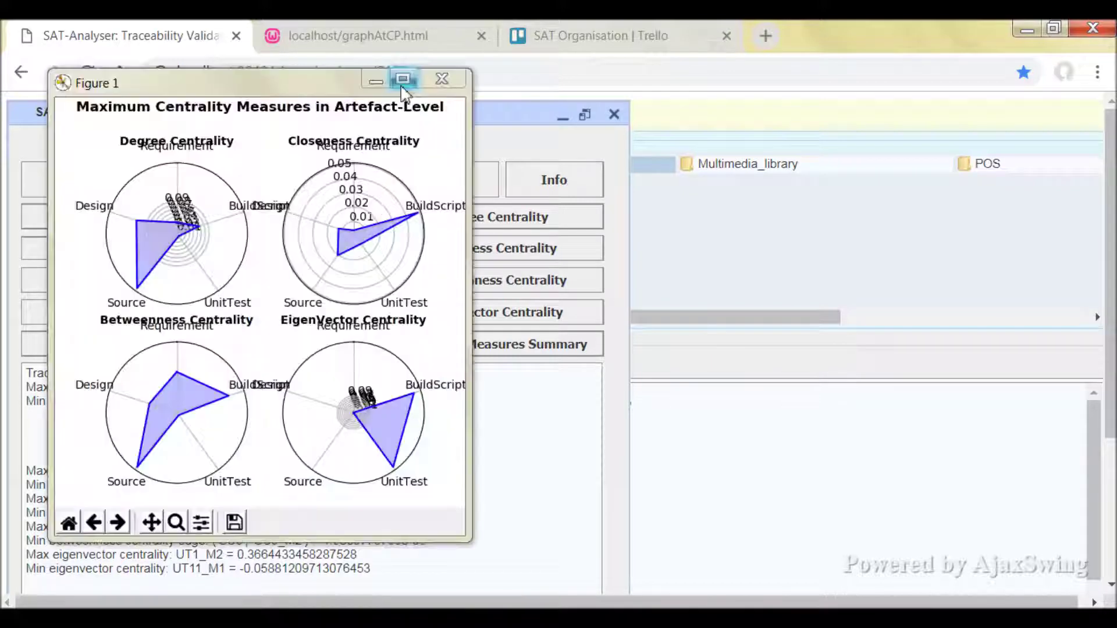
{"action": "left_click", "coordinate": [401, 82]}
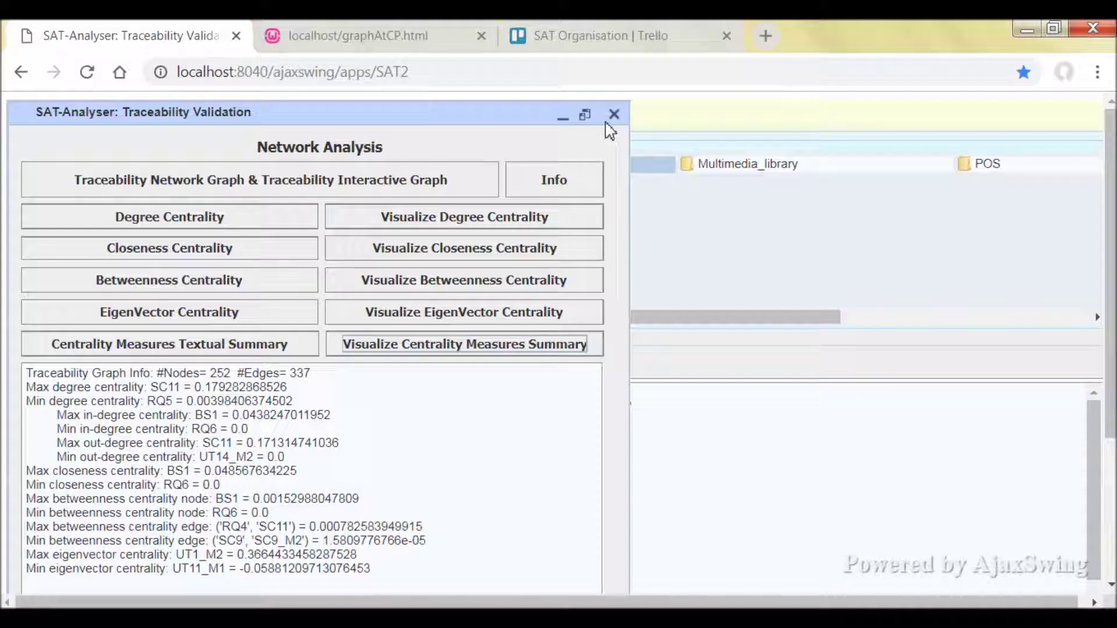
{"action": "left_click", "coordinate": [1093, 28]}
{"action": "left_click", "coordinate": [614, 114]}
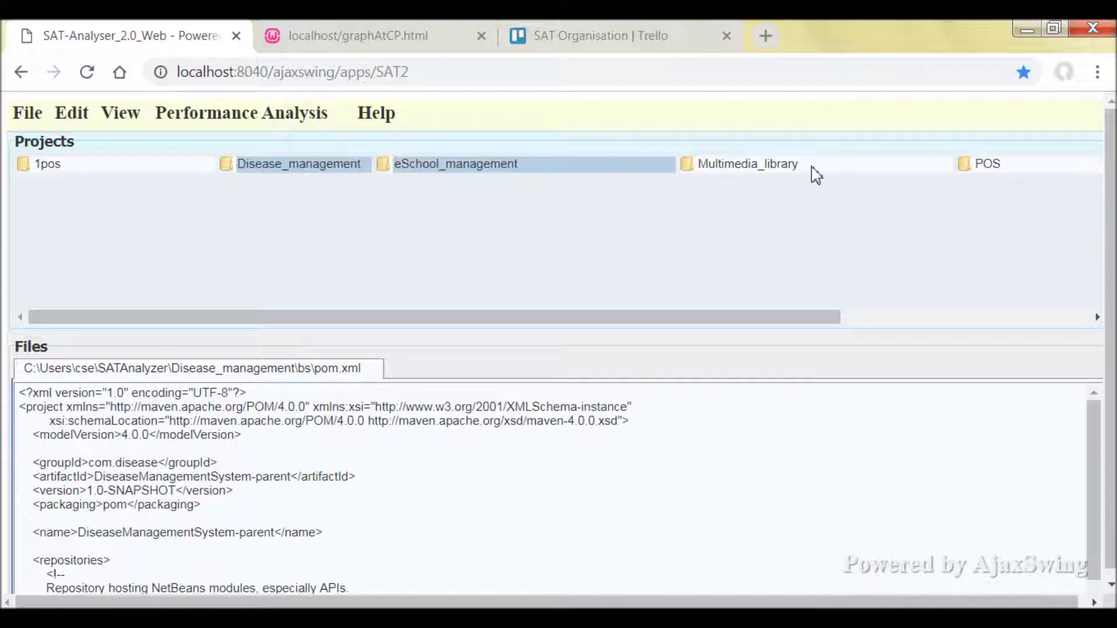
{"action": "right_click", "coordinate": [766, 165]}
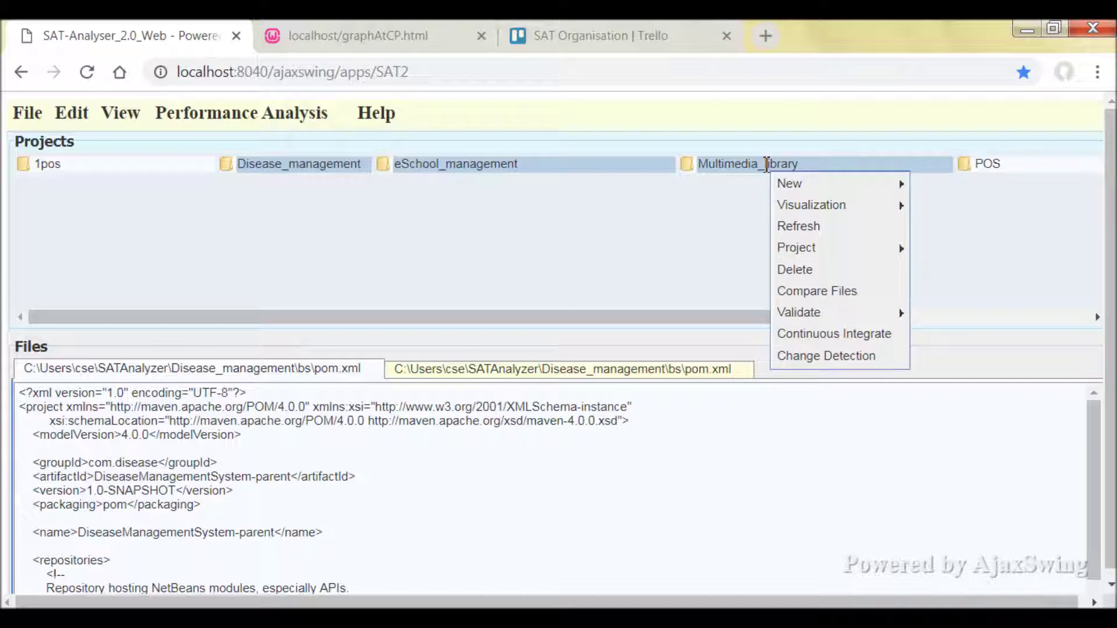
{"action": "mouse_move", "coordinate": [815, 312]}
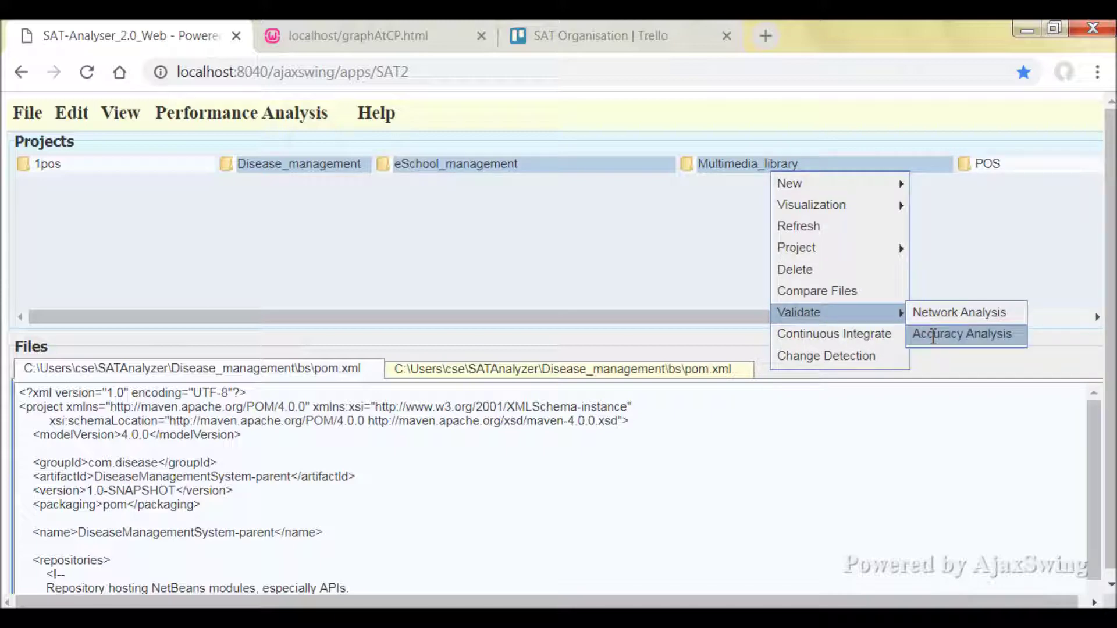
{"action": "left_click", "coordinate": [934, 336]}
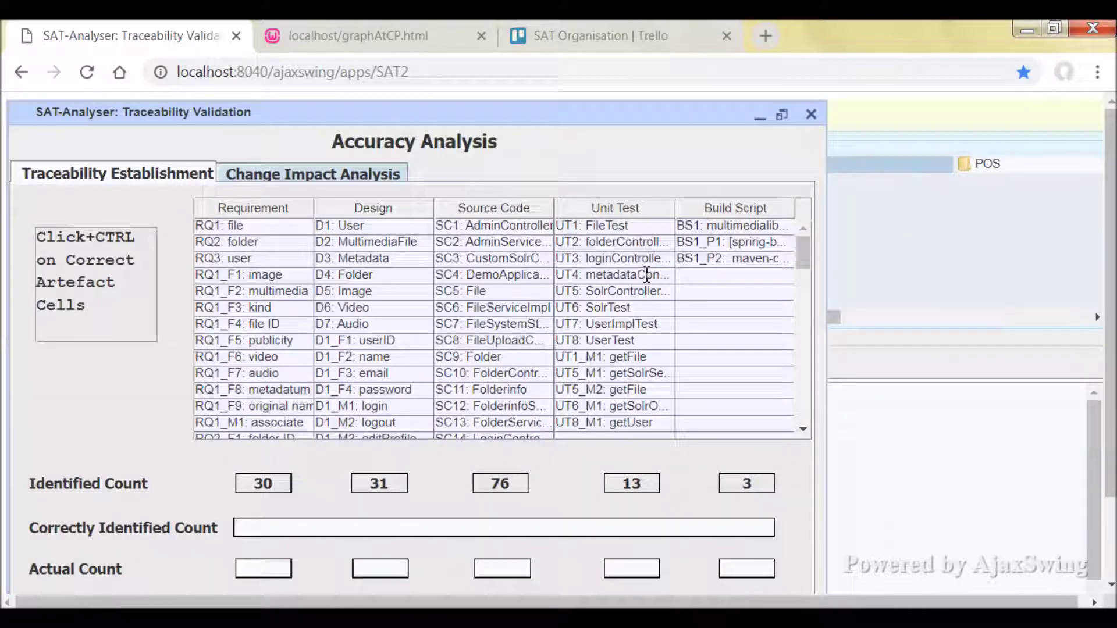
{"action": "scroll", "coordinate": [646, 275], "scroll_direction": "down", "scroll_amount": 1}
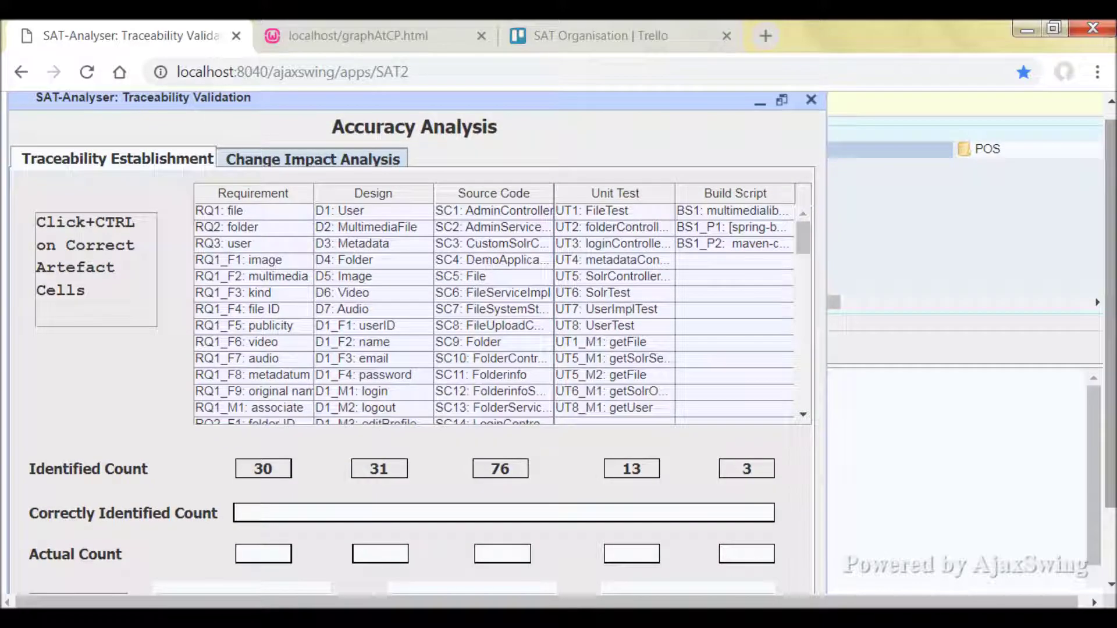
{"action": "scroll", "coordinate": [560, 344], "scroll_direction": "up", "scroll_amount": 1}
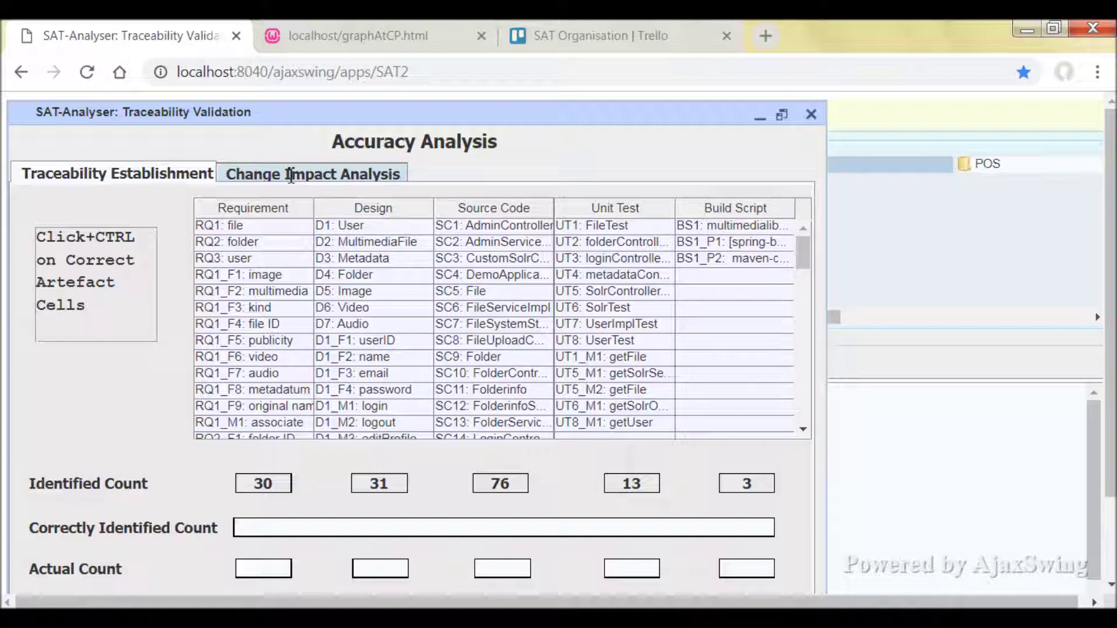
{"action": "left_click", "coordinate": [338, 173]}
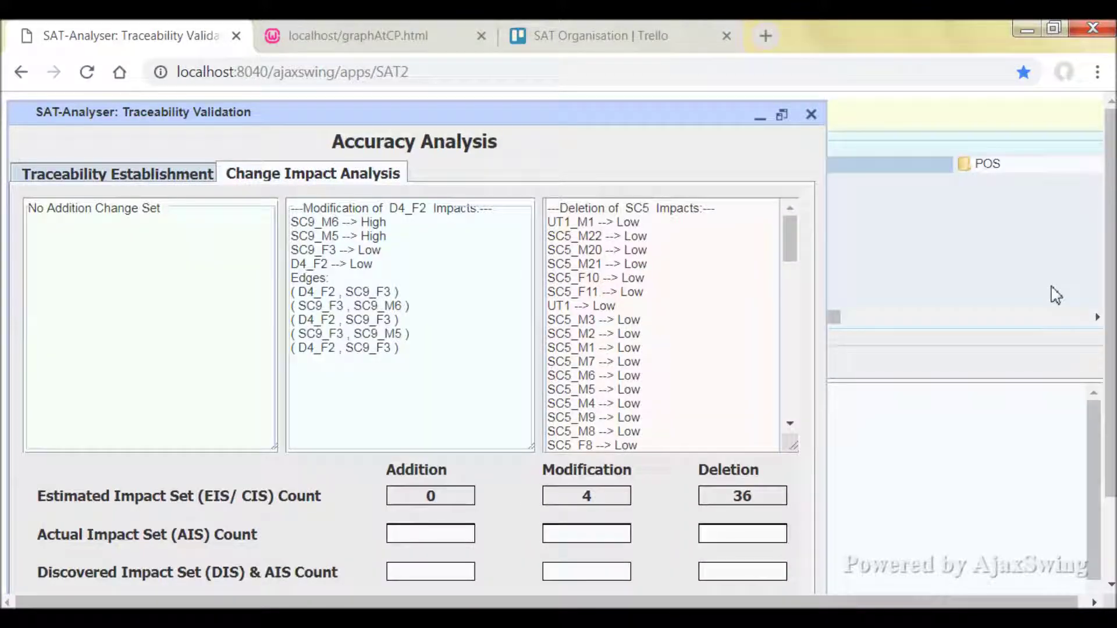
{"action": "scroll", "coordinate": [691, 427], "scroll_direction": "down", "scroll_amount": 2}
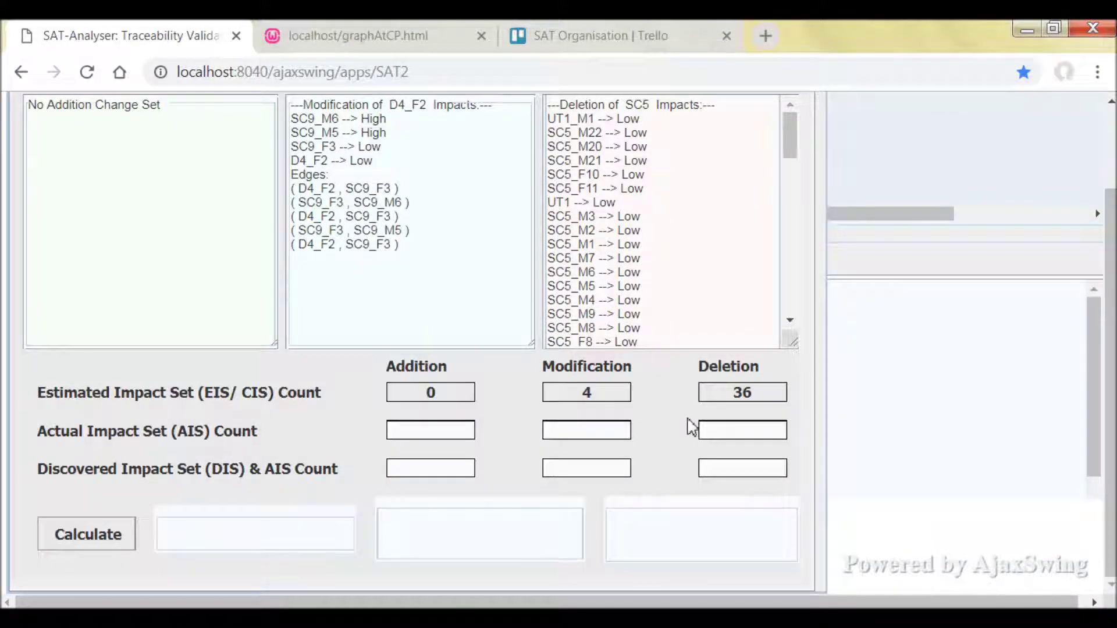
{"action": "scroll", "coordinate": [691, 426], "scroll_direction": "up", "scroll_amount": 2}
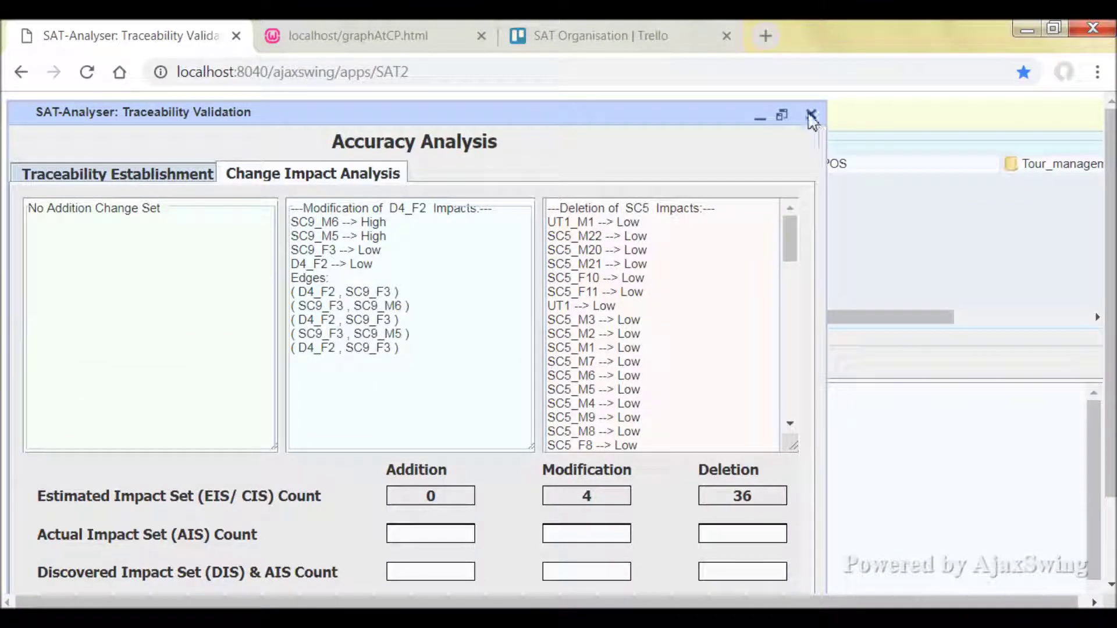
{"action": "left_click", "coordinate": [812, 116]}
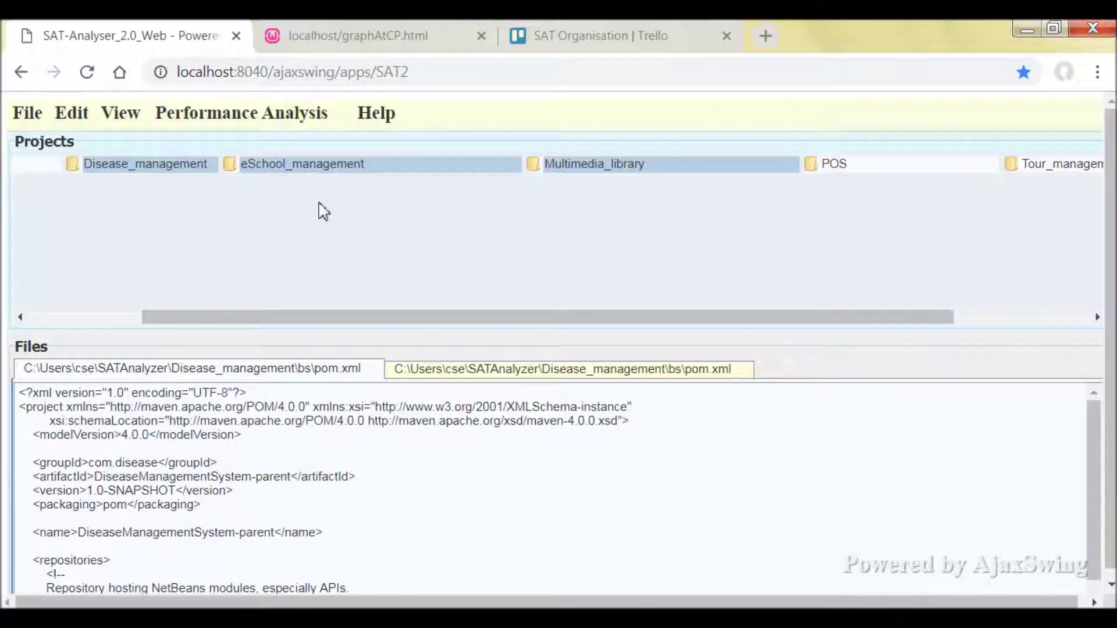